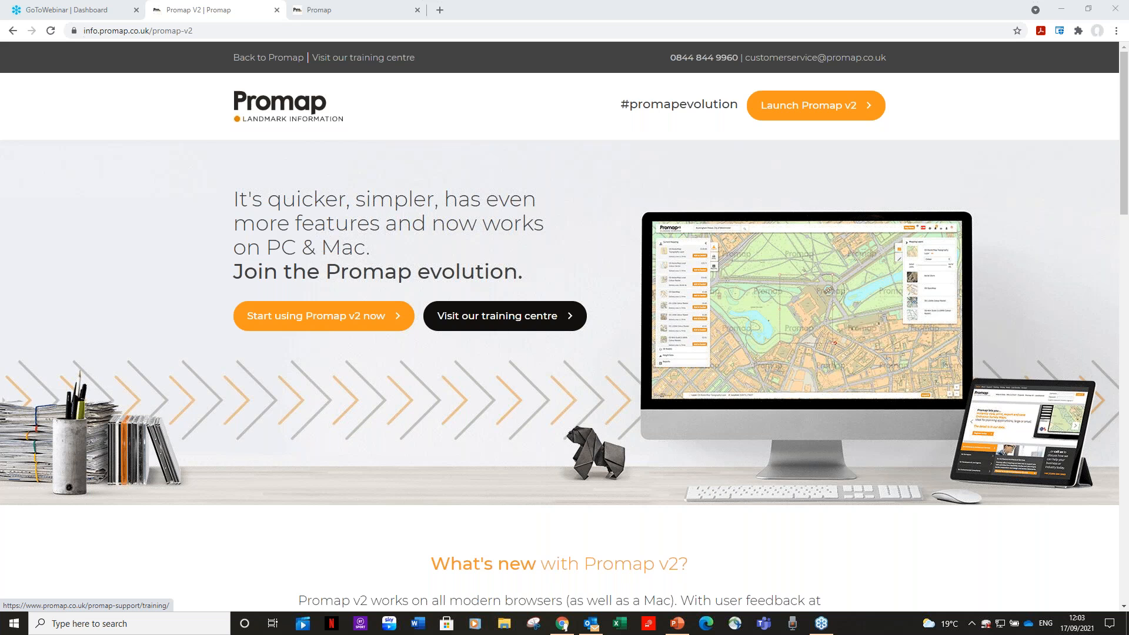
# Switch to the Promap login page and sign in with the saved credentials
pyautogui.click(365, 13)
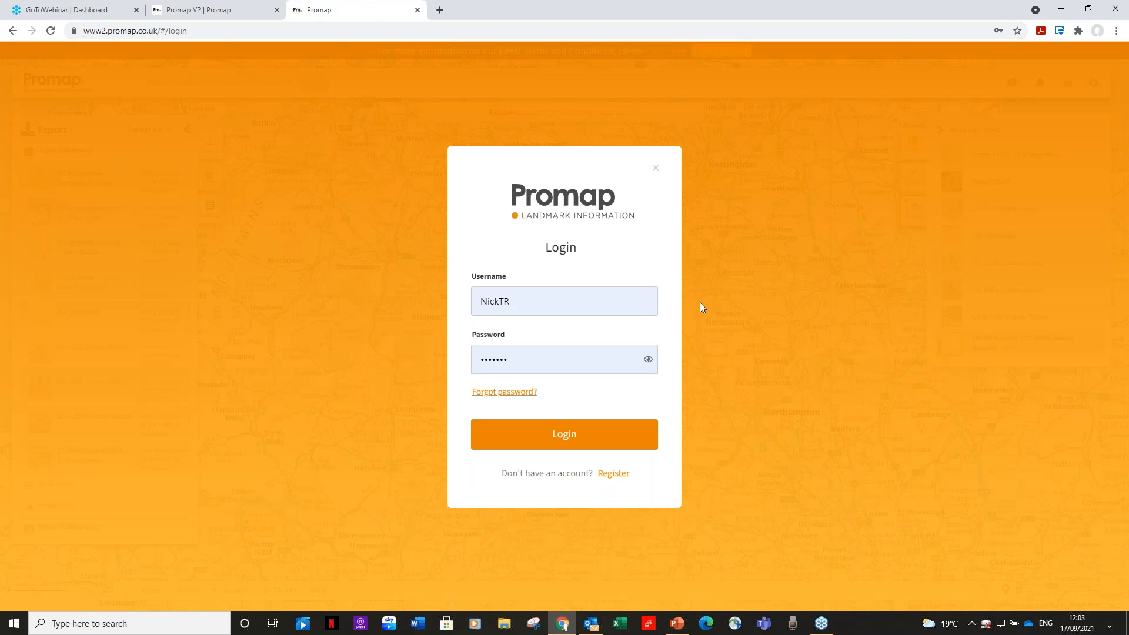
pyautogui.click(580, 440)
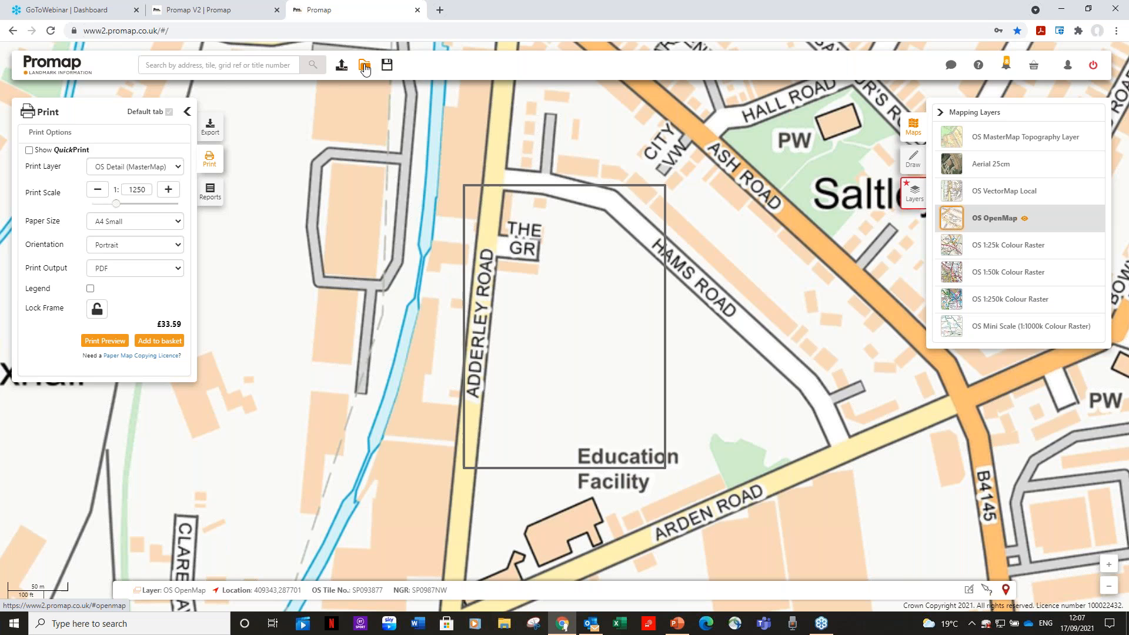
# Browse the saved maps in the training account's Base Maps folder, review the Glen Road map's details and orders, and close the browser
pyautogui.click(364, 66)
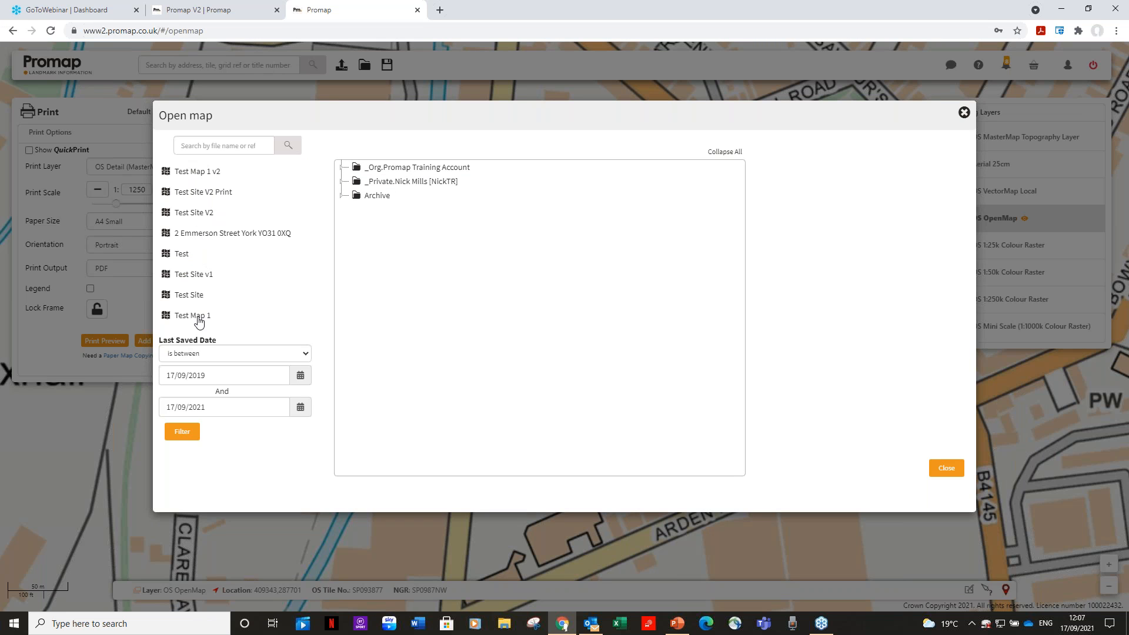
pyautogui.click(404, 169)
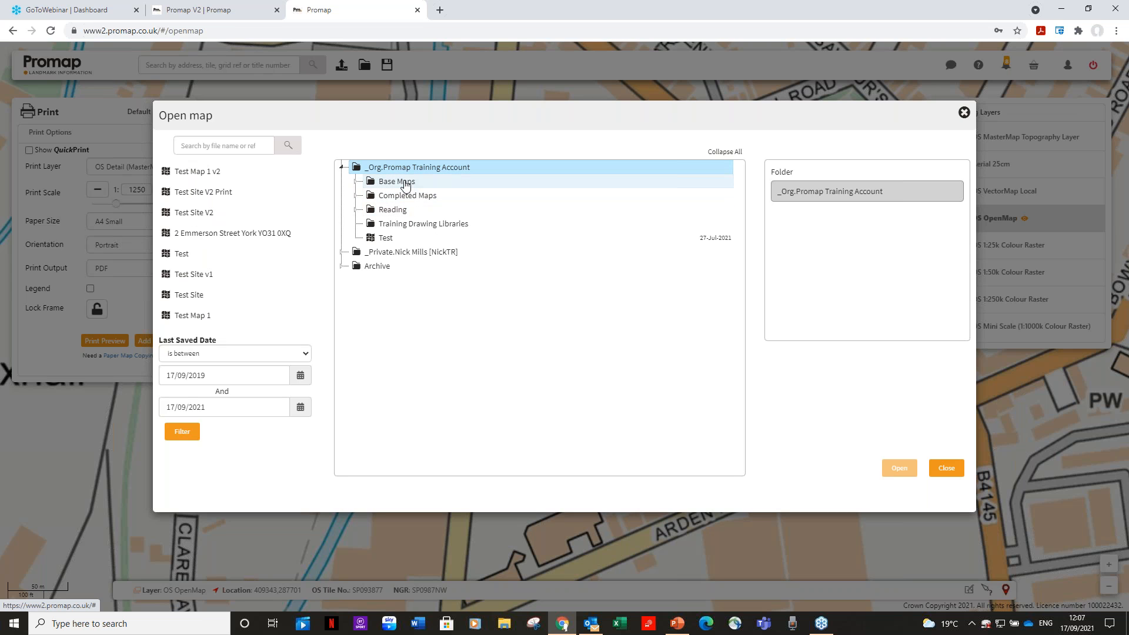
pyautogui.click(413, 183)
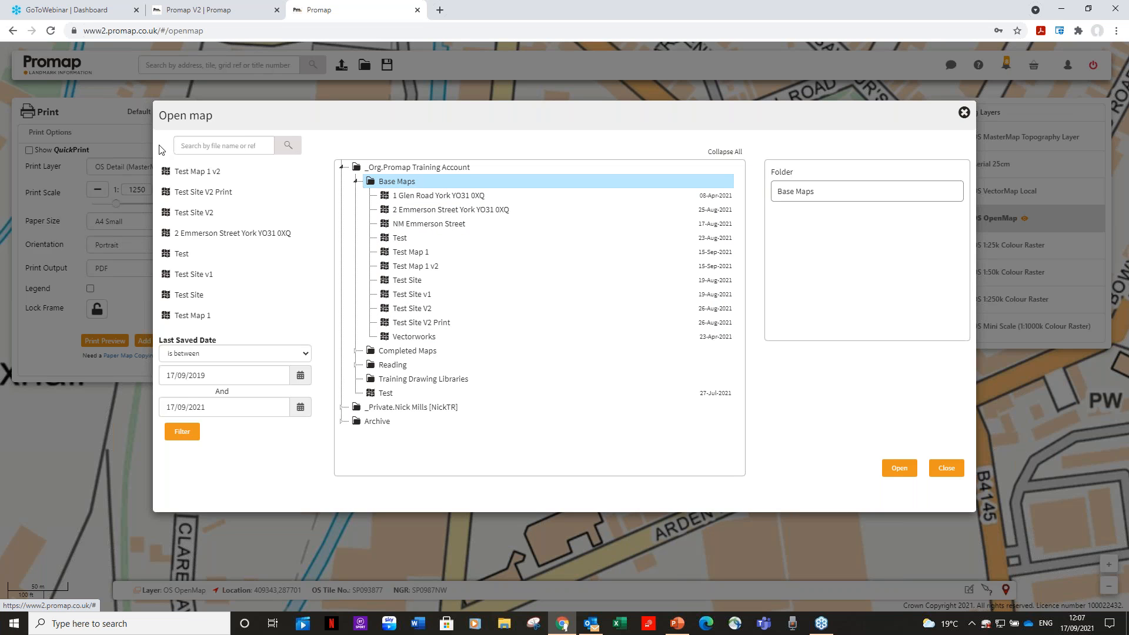
pyautogui.click(464, 199)
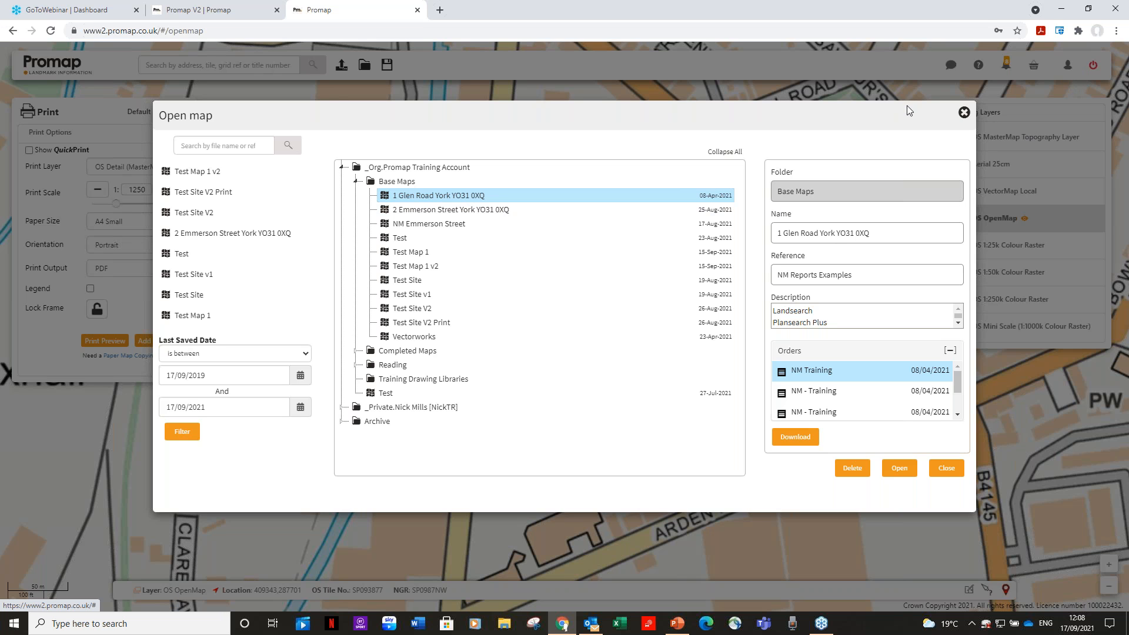
pyautogui.click(964, 112)
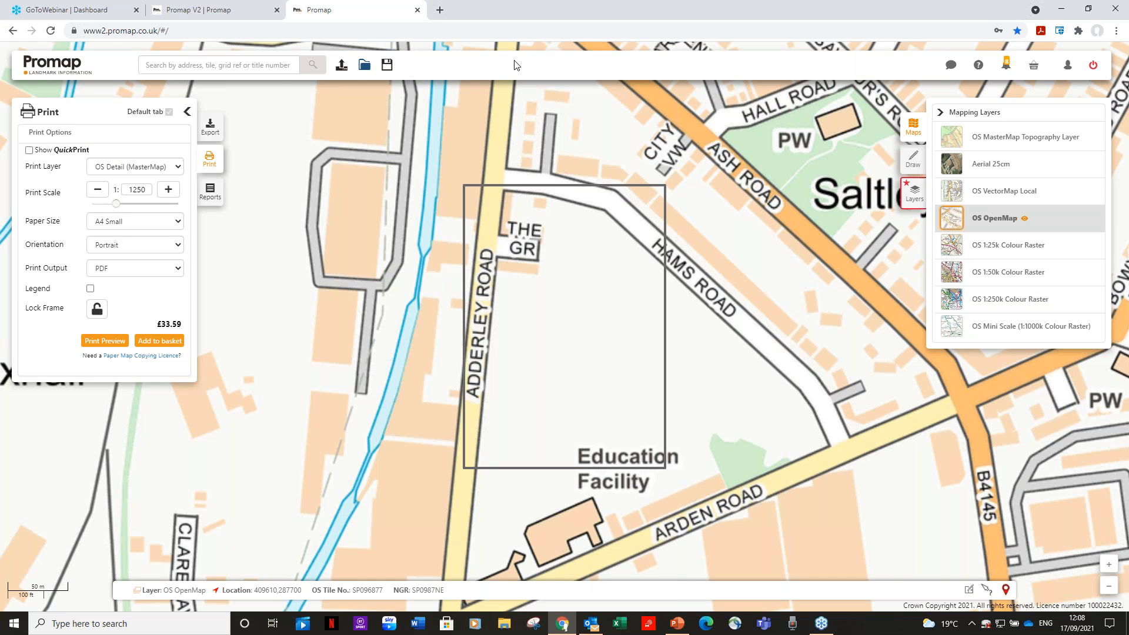
# Search the map for the site's York postcode and go to the first matching Glen Road address
pyautogui.click(286, 69)
pyautogui.write('yo31 0xq')
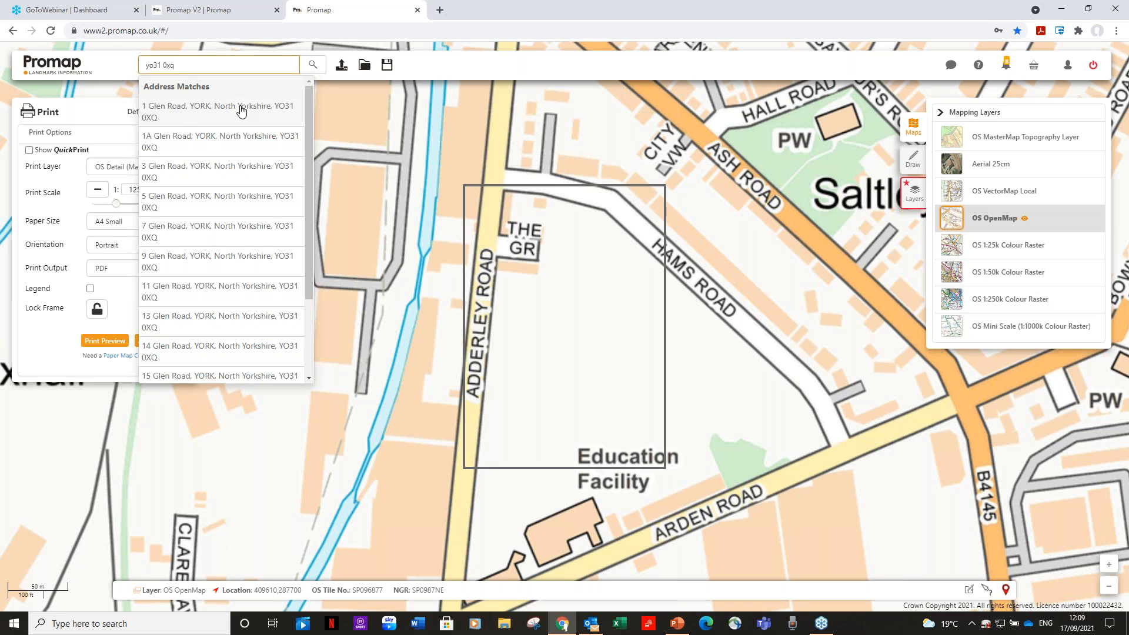
pyautogui.click(241, 111)
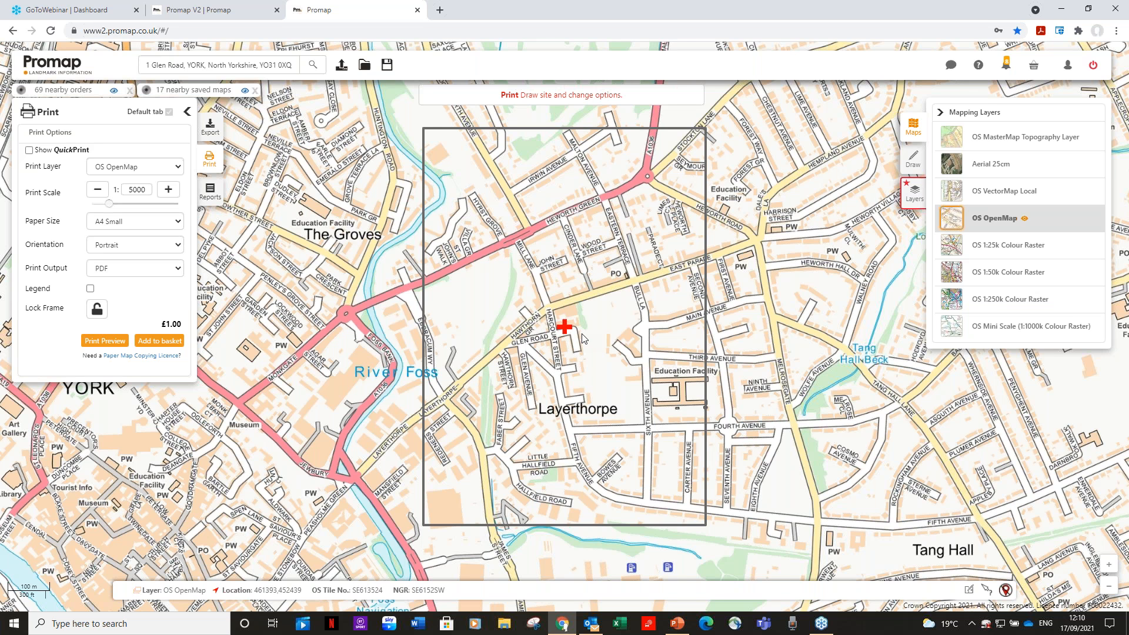
# Check the site information for a point just north of the Glen Road marker and close the result
pyautogui.scroll(1, 582, 337)
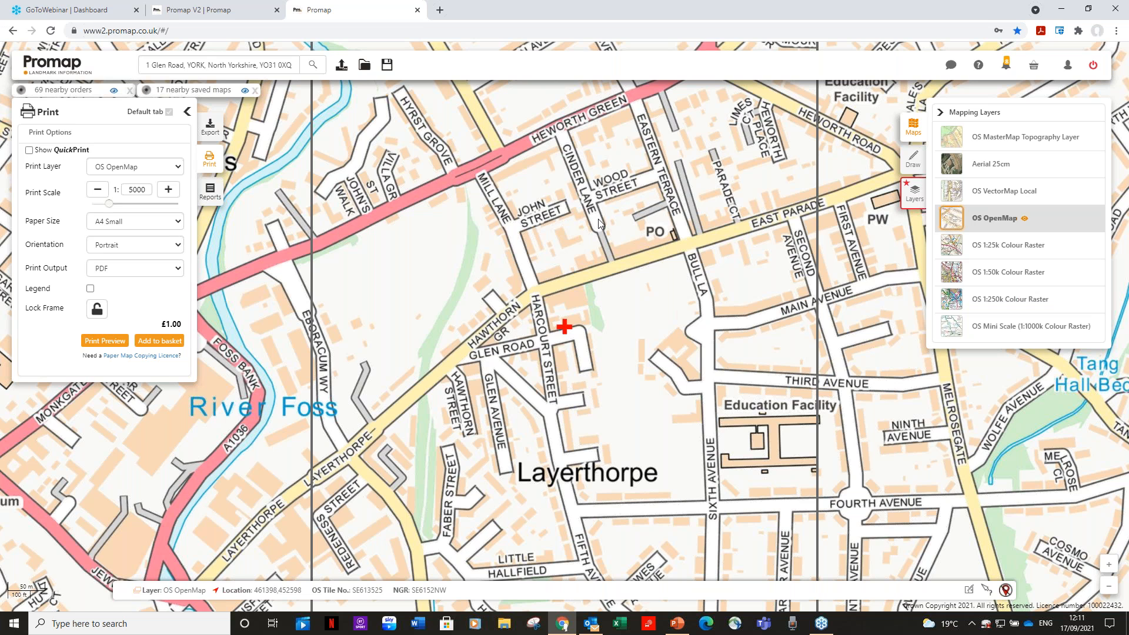
pyautogui.click(987, 593)
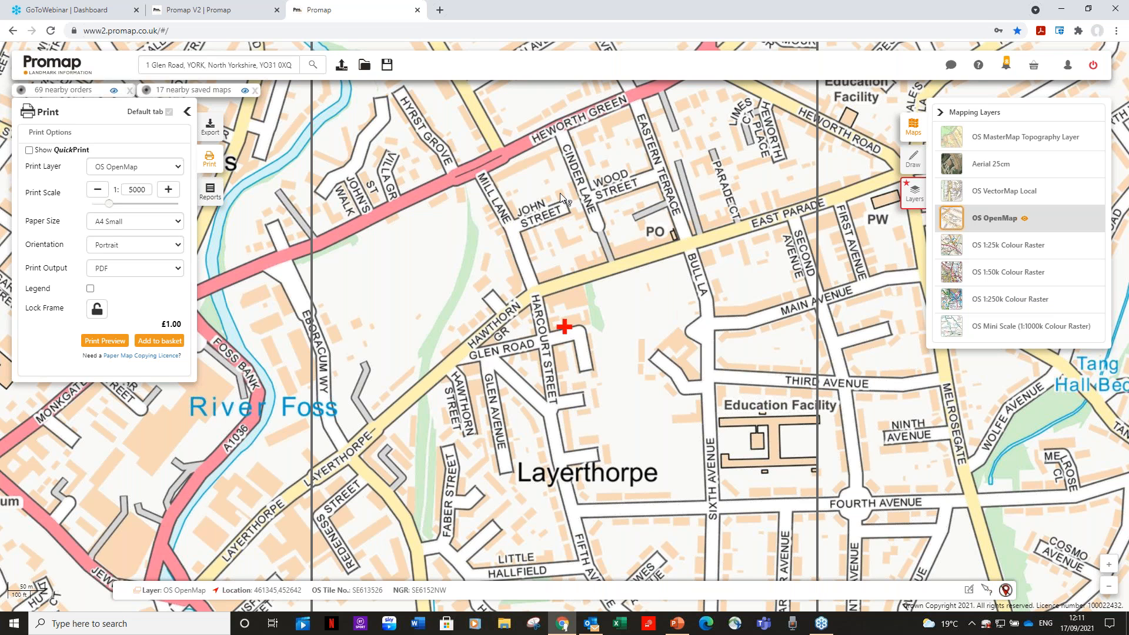
pyautogui.click(561, 237)
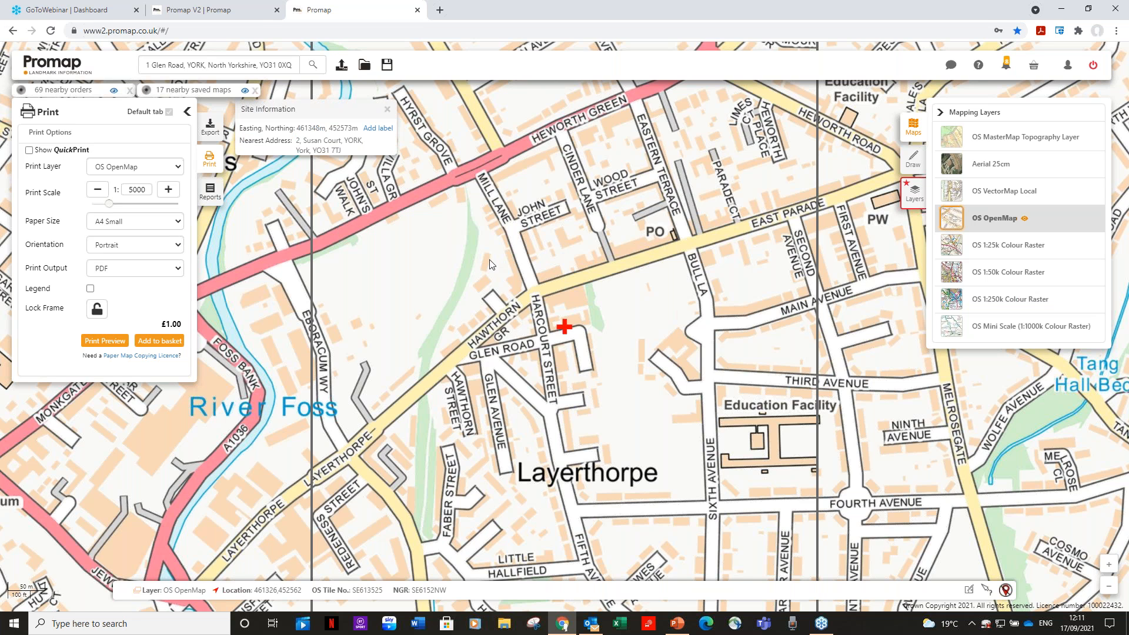
pyautogui.click(387, 110)
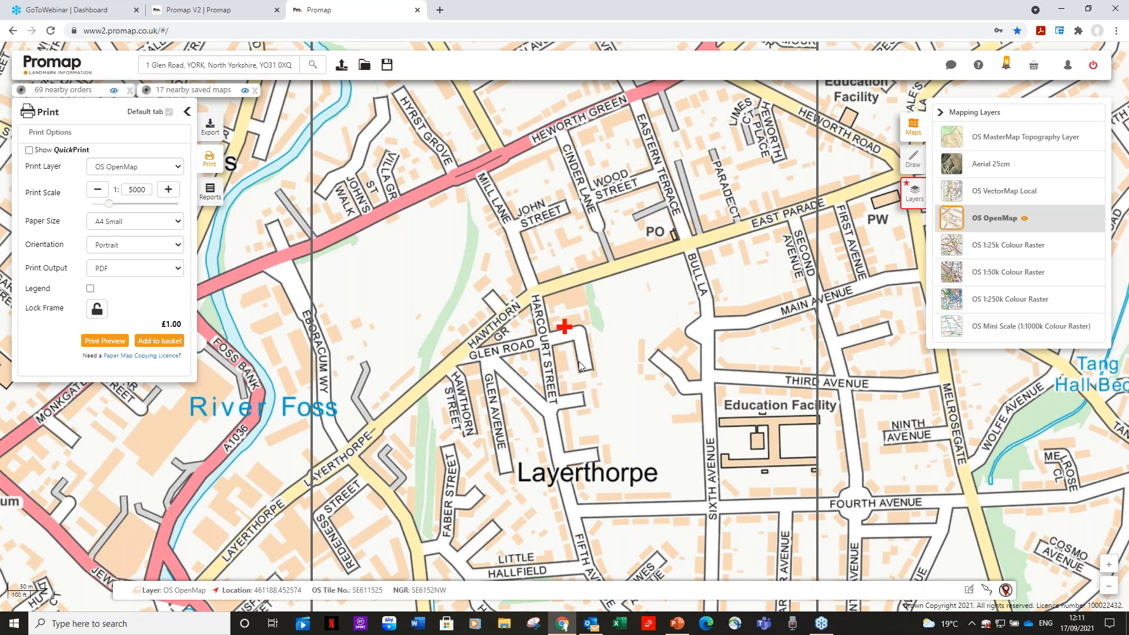
# View the local council's planning links for the current location and close them
pyautogui.click(969, 591)
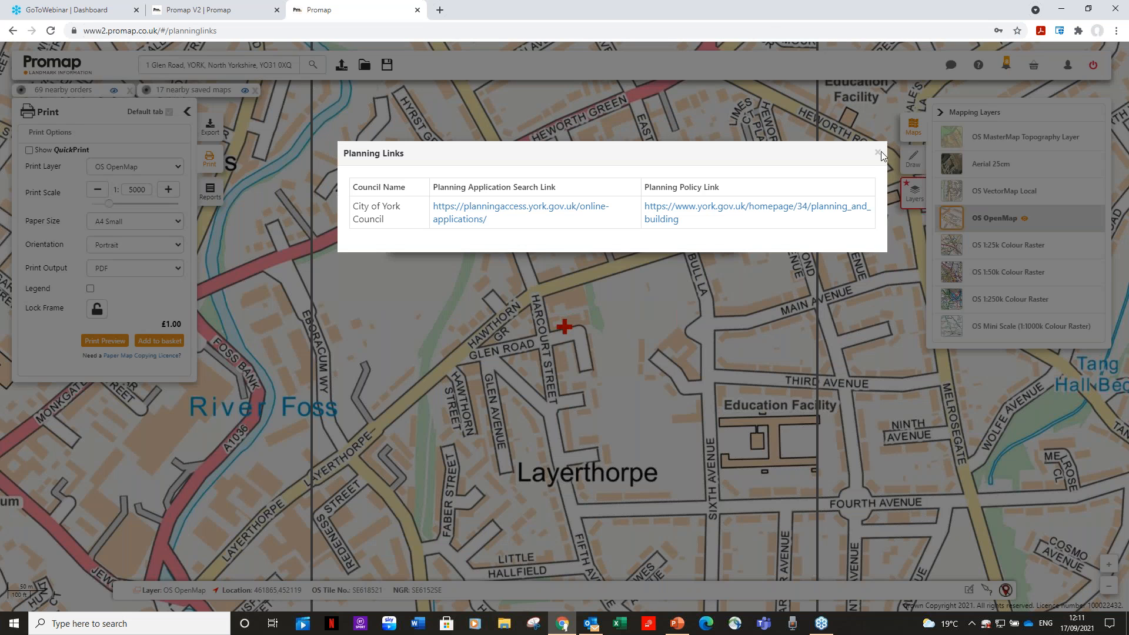
pyautogui.click(878, 153)
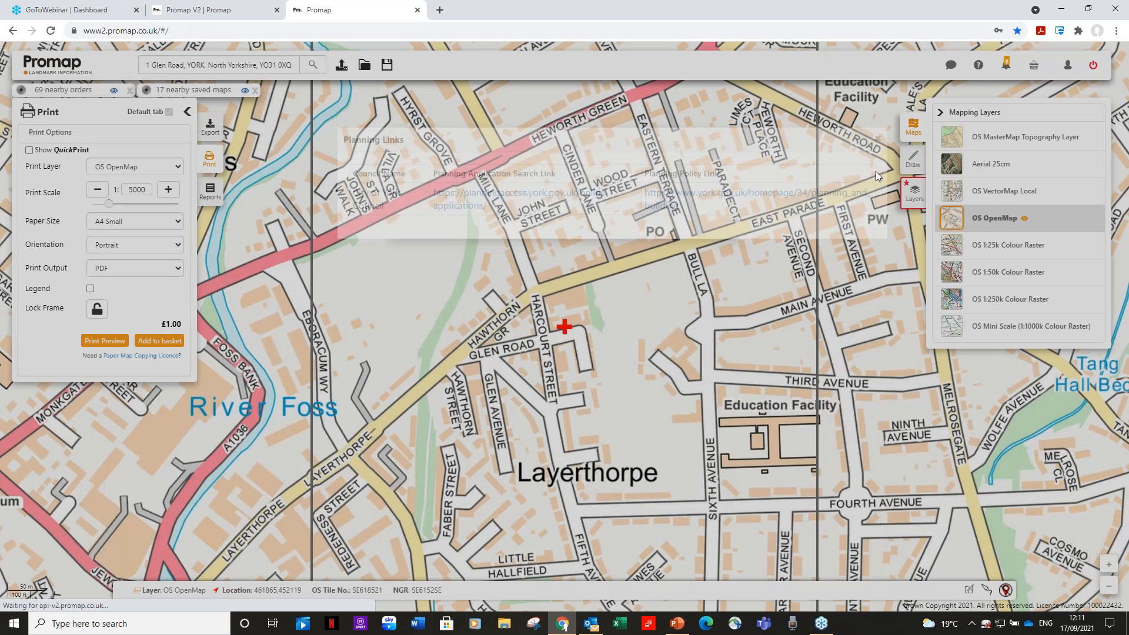
pyautogui.click(1006, 591)
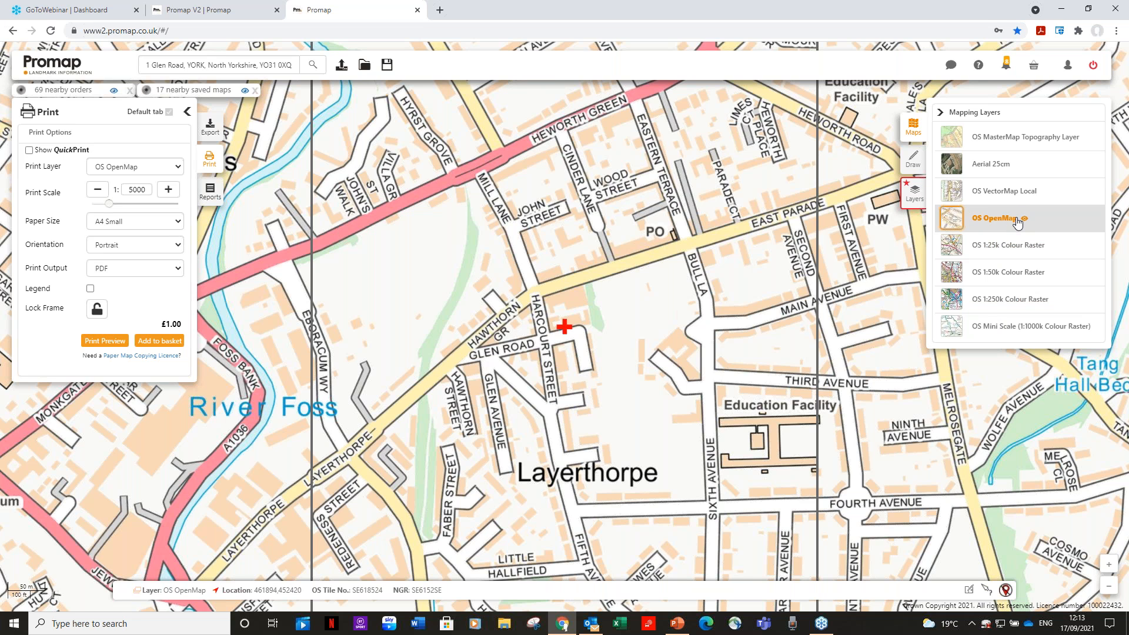
# Outline the narrow property parcel beside the red site marker on Glen Road with the drawing tool that captures map features
pyautogui.click(915, 160)
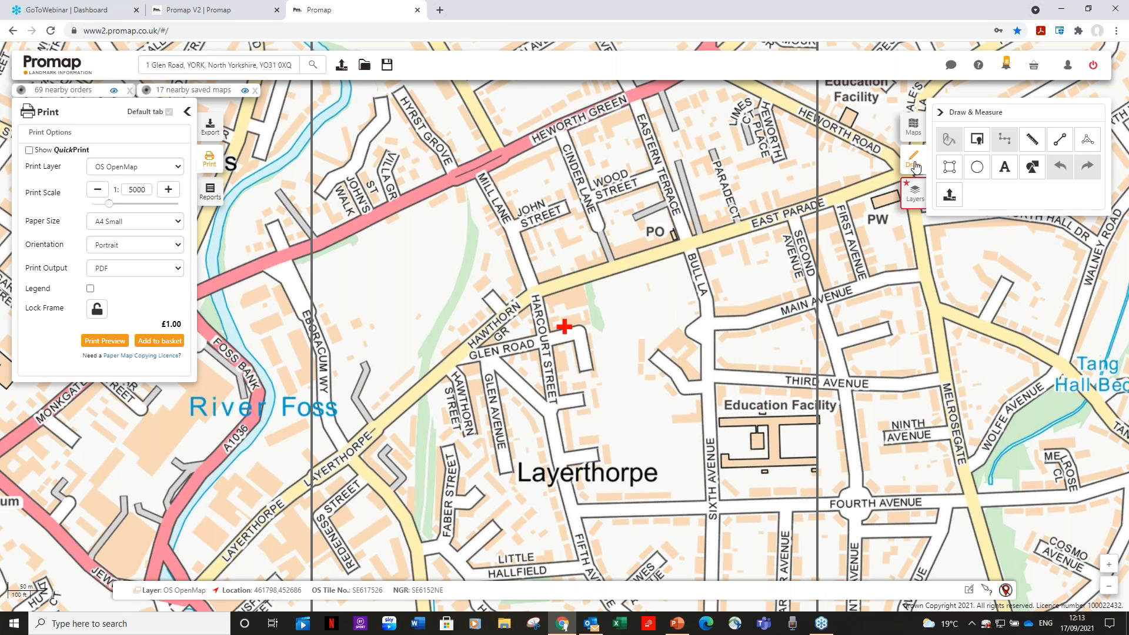
pyautogui.click(978, 140)
pyautogui.scroll(1, 718, 354)
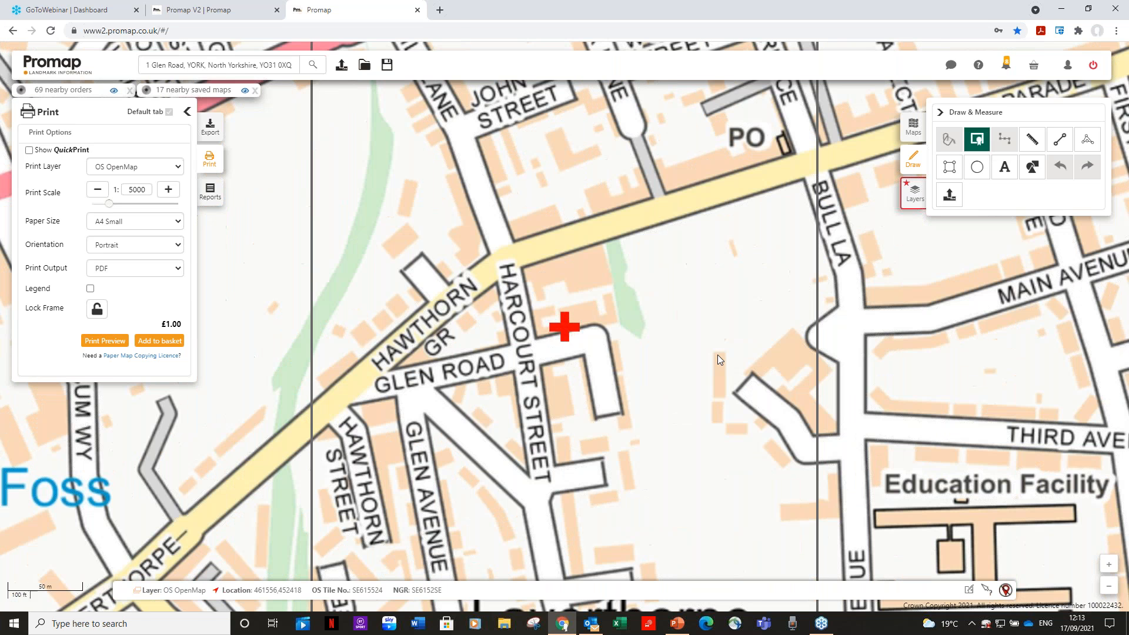
pyautogui.click(590, 326)
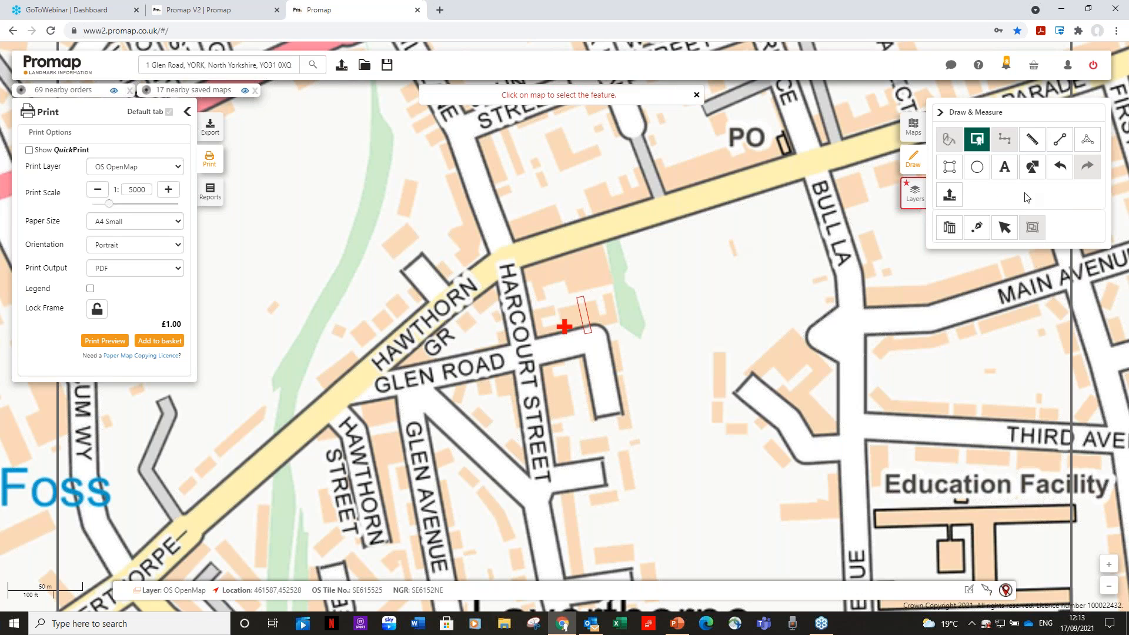
# Try to draw a line from the outlined parcel towards Bull Lane with its length measured
pyautogui.click(980, 144)
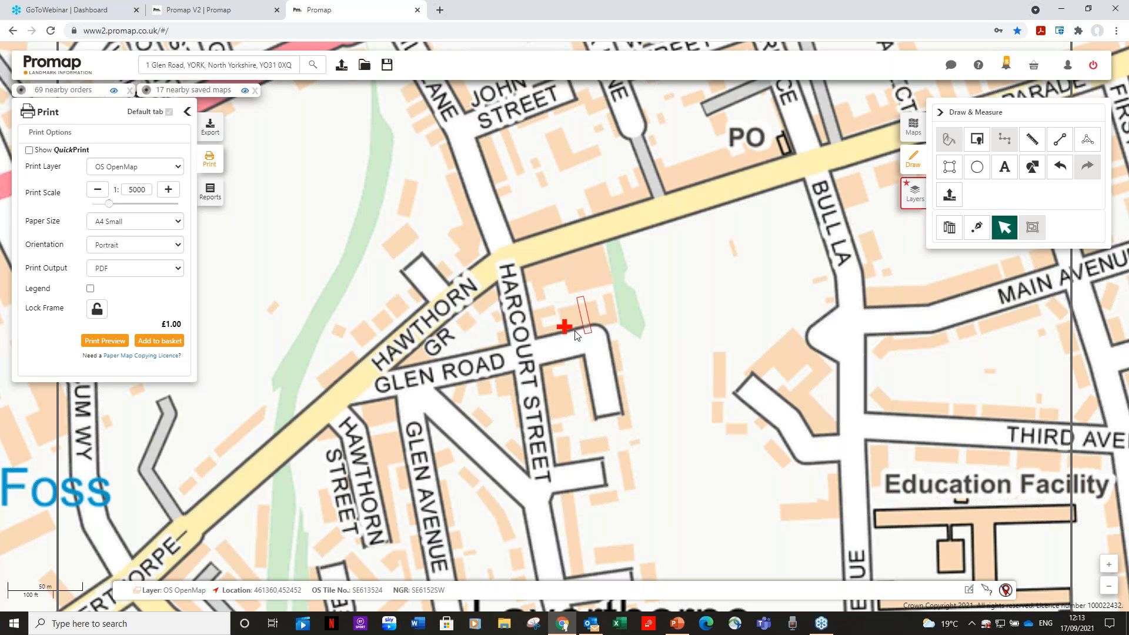
pyautogui.click(1061, 144)
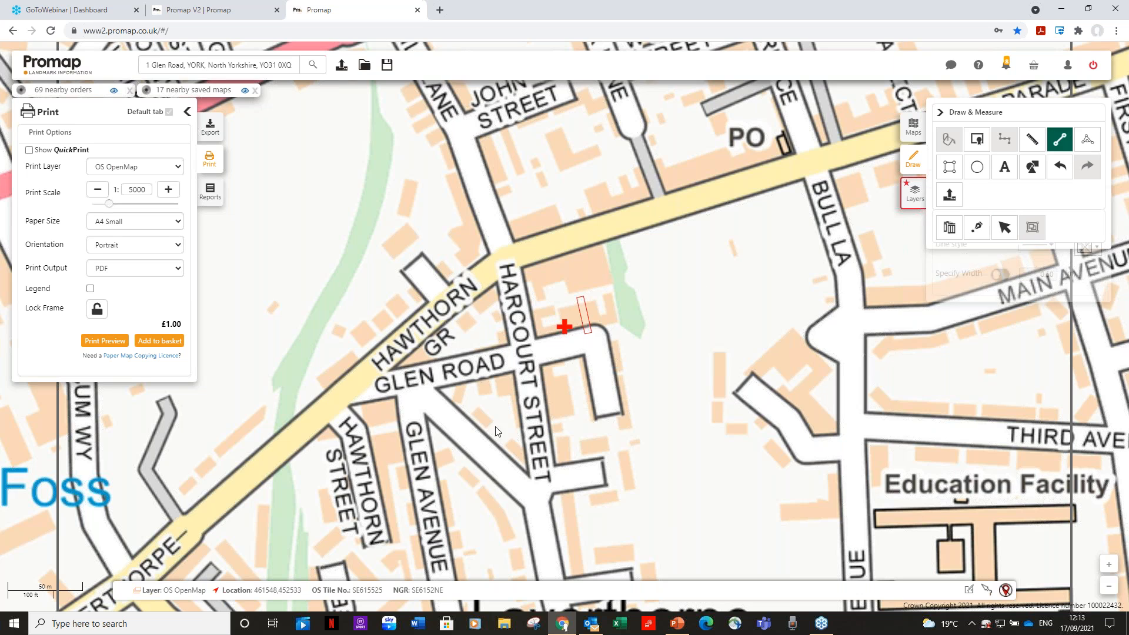
pyautogui.click(591, 324)
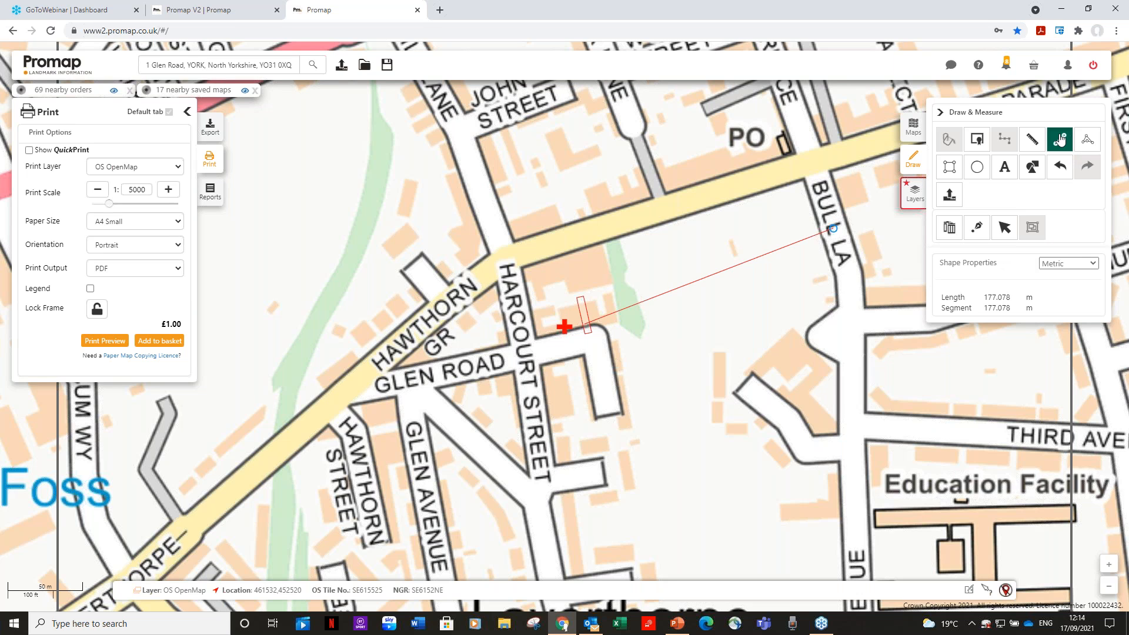
# Select the outlined parcel beside the site marker and delete it from the map
pyautogui.click(1004, 227)
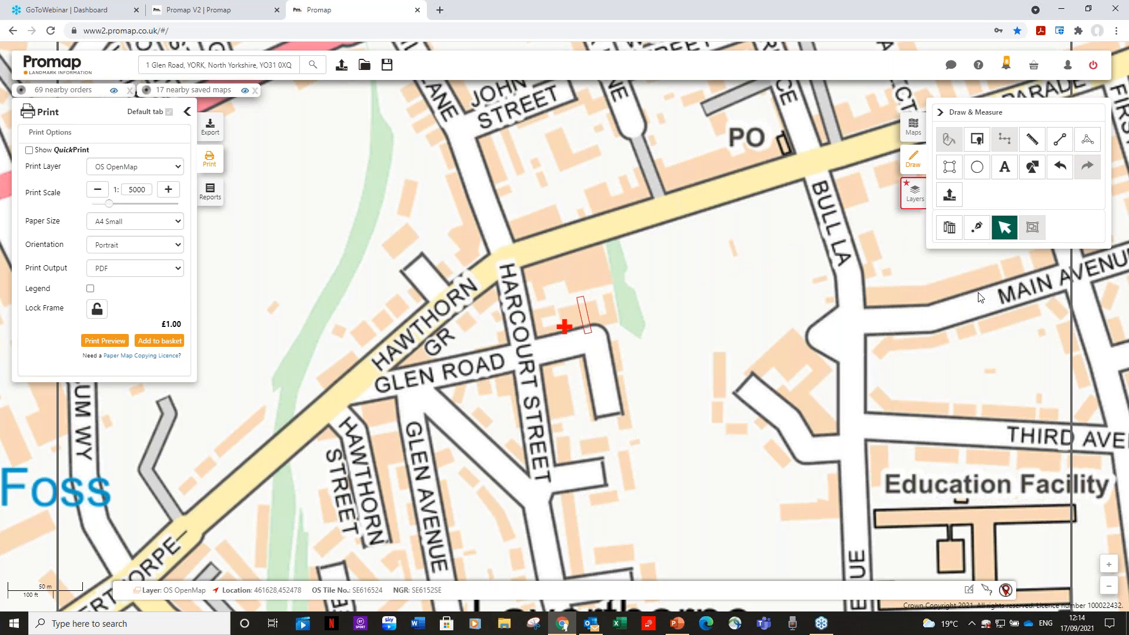
pyautogui.click(584, 322)
pyautogui.press('Delete')
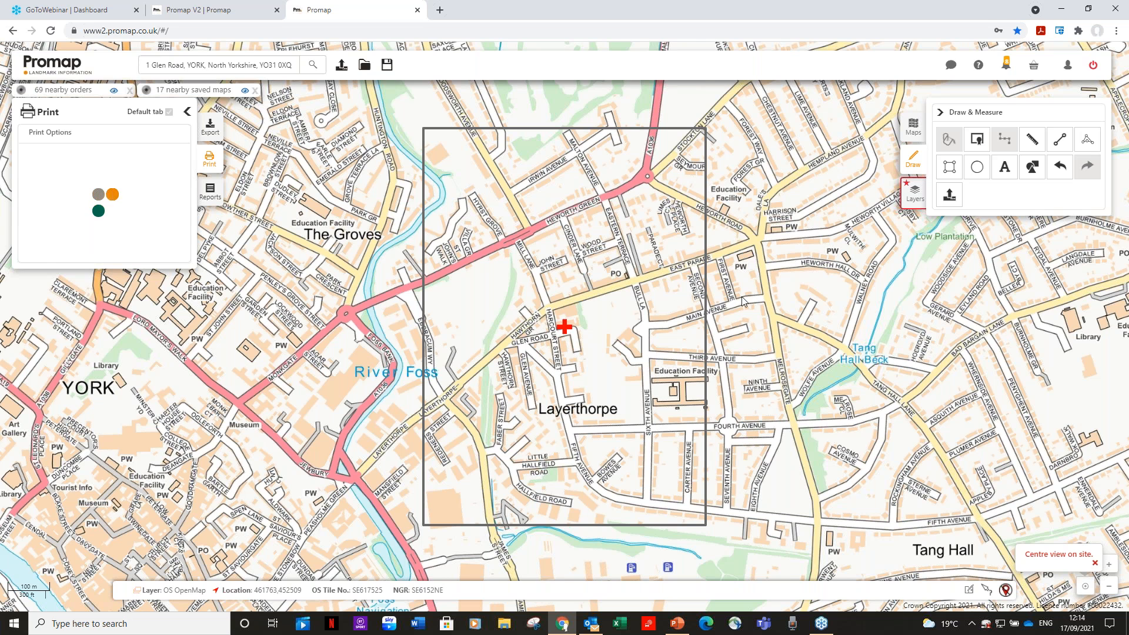
# Return to the mapping layers and display OS VectorMap Local followed by Aerial 25cm
pyautogui.click(915, 129)
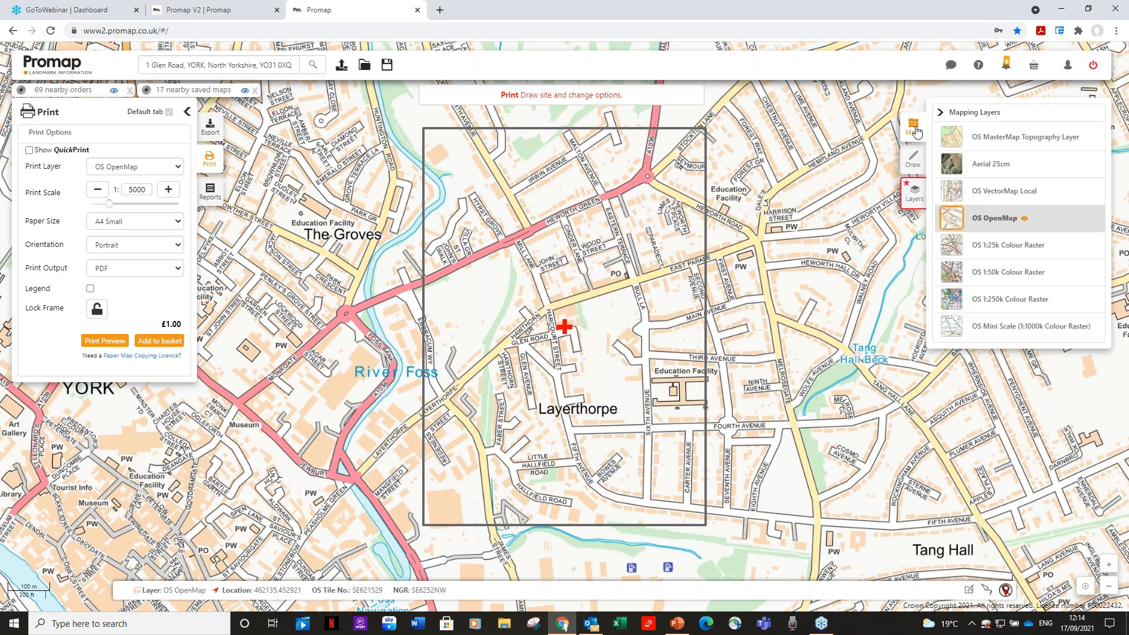
pyautogui.click(1013, 192)
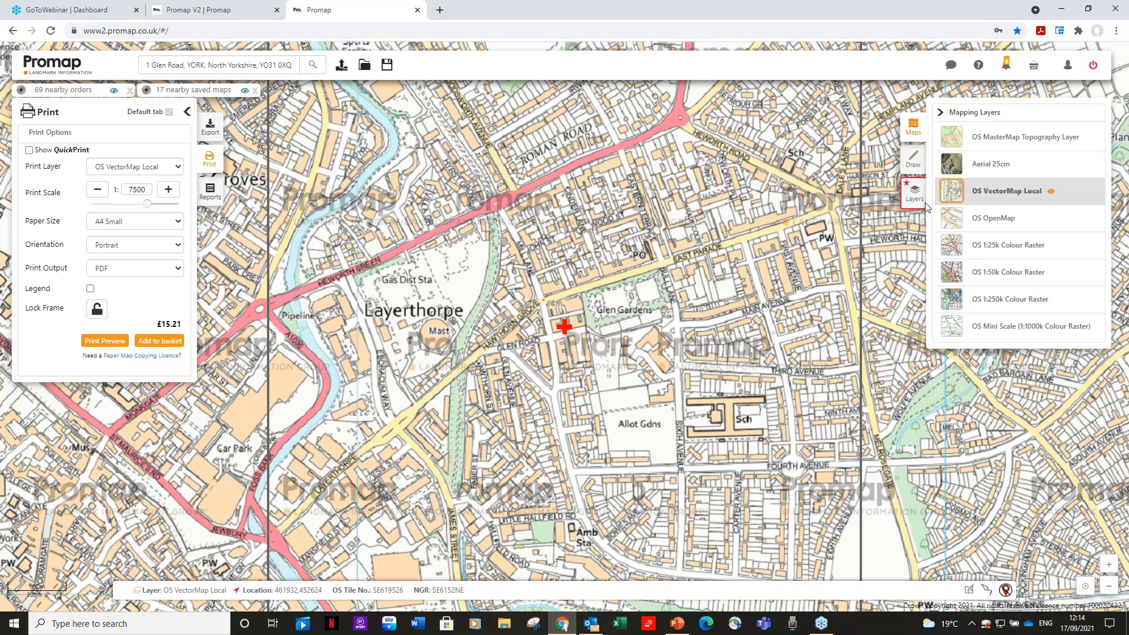
pyautogui.click(987, 169)
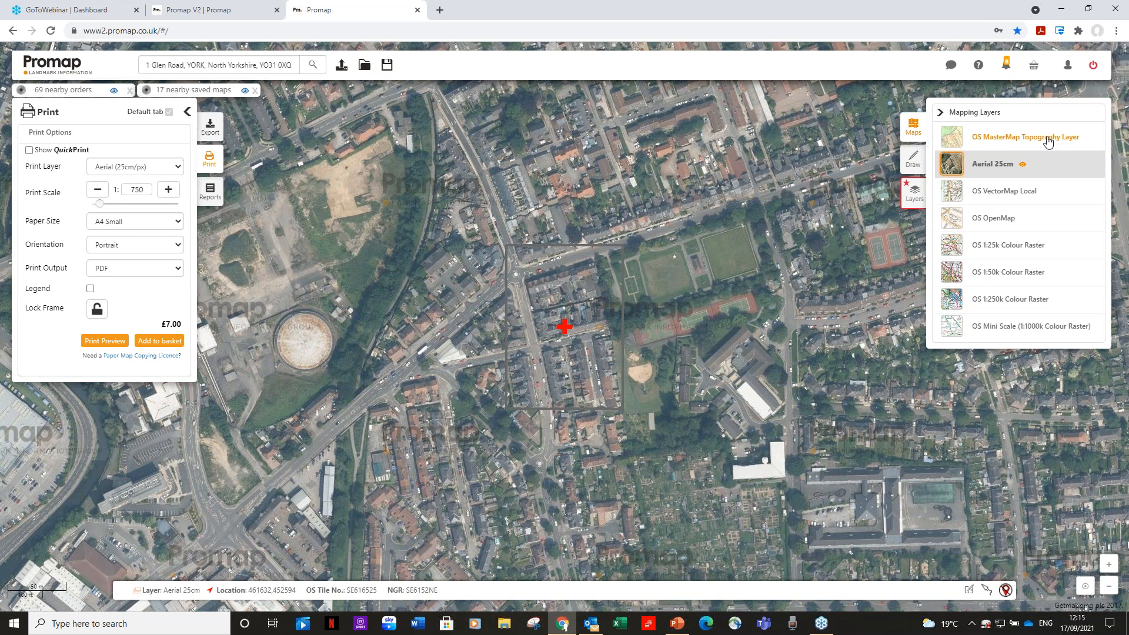
# Display the OS MasterMap Topography Layer and accept its view charge with project reference and PO reference both set to nm
pyautogui.click(1022, 141)
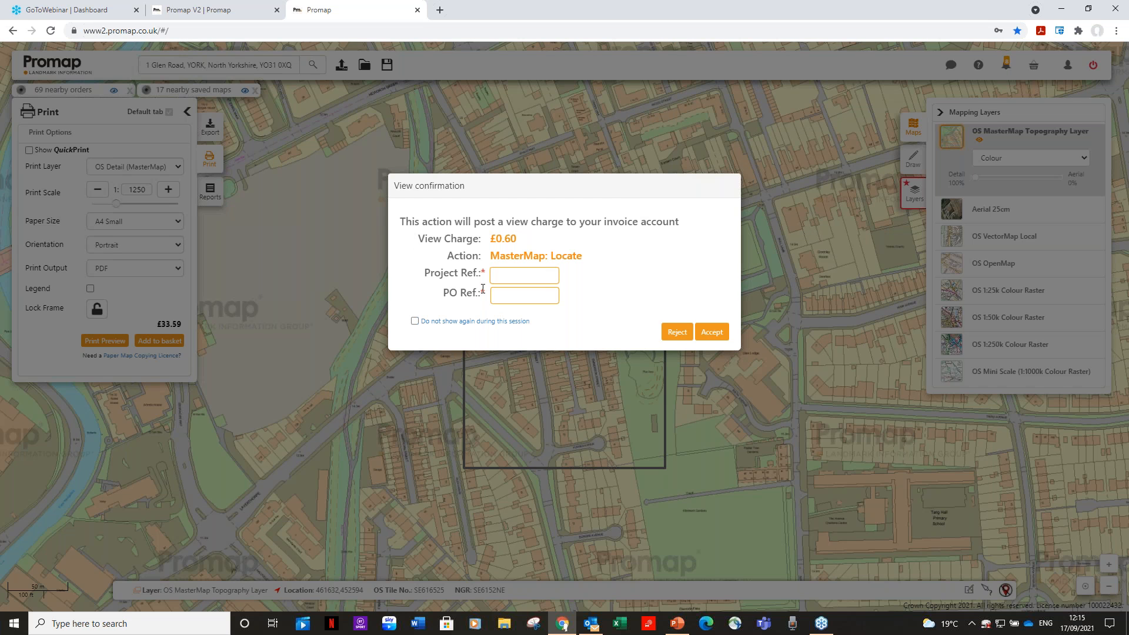
pyautogui.write('nm')
pyautogui.click(528, 294)
pyautogui.write('nm')
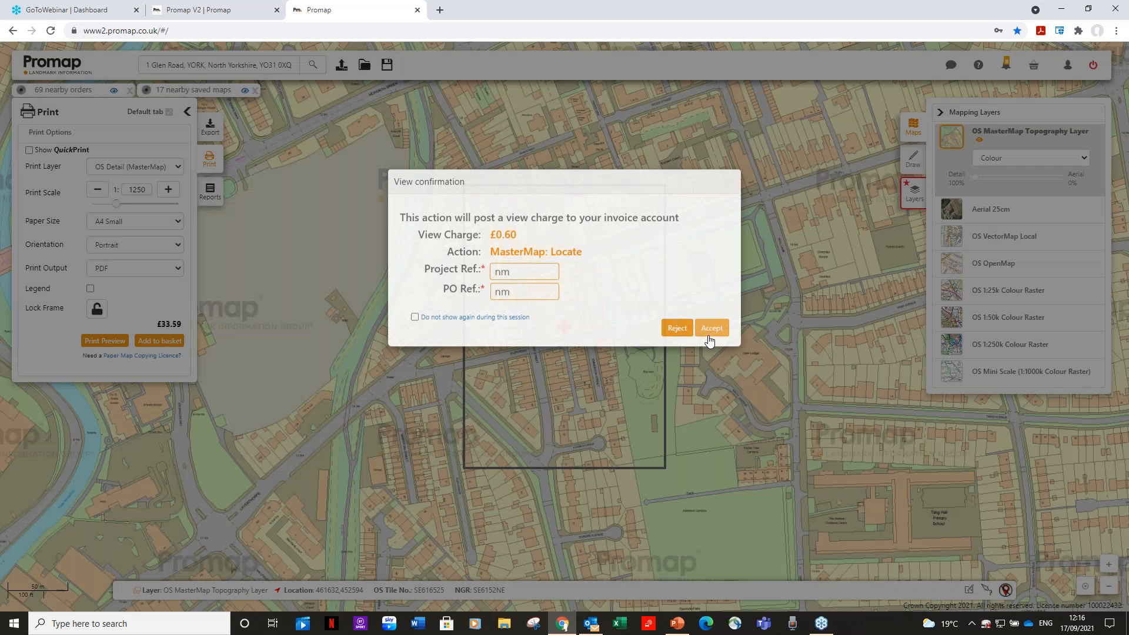
pyautogui.click(710, 333)
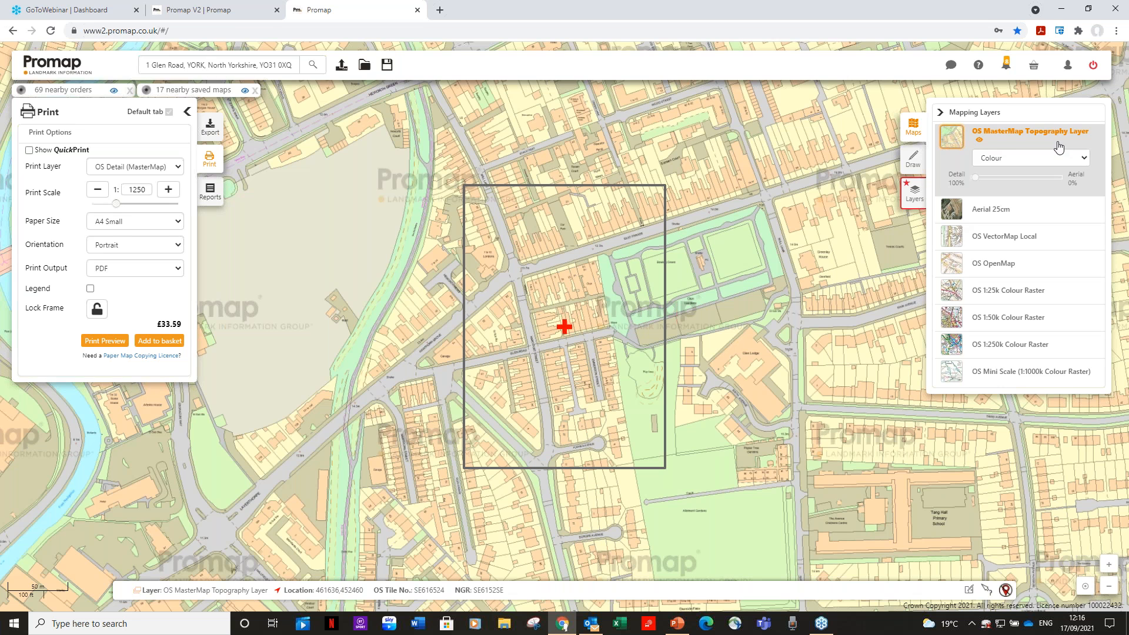
# Preview the MasterMap layer in Black & White and switch it to Hybrid with a blend of 10% detail and 90% aerial
pyautogui.click(1086, 156)
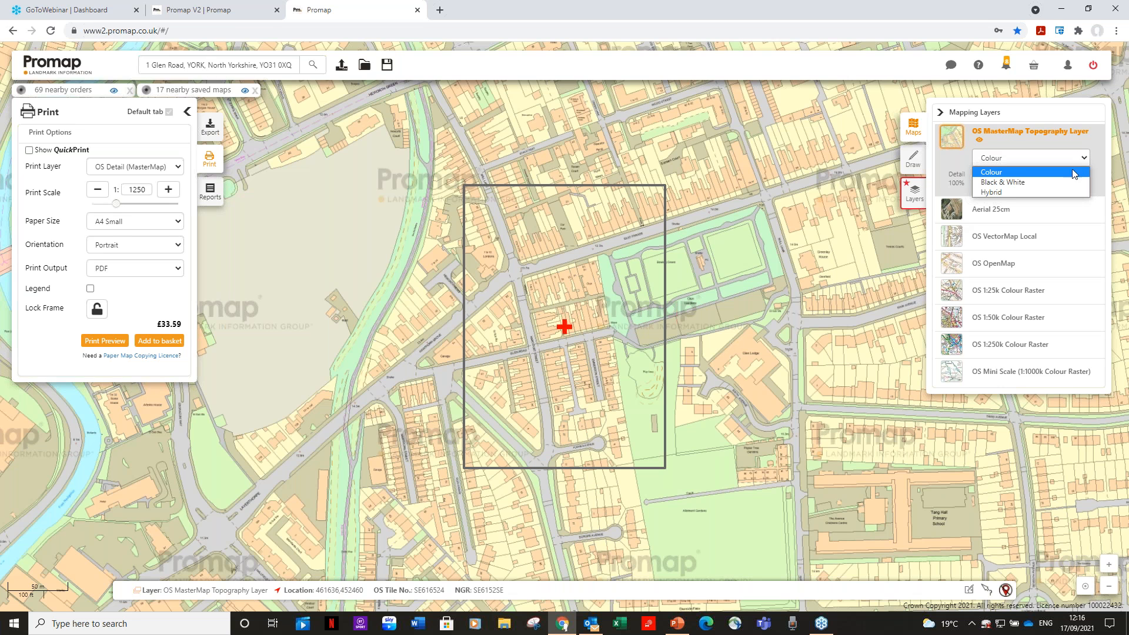
pyautogui.click(1003, 183)
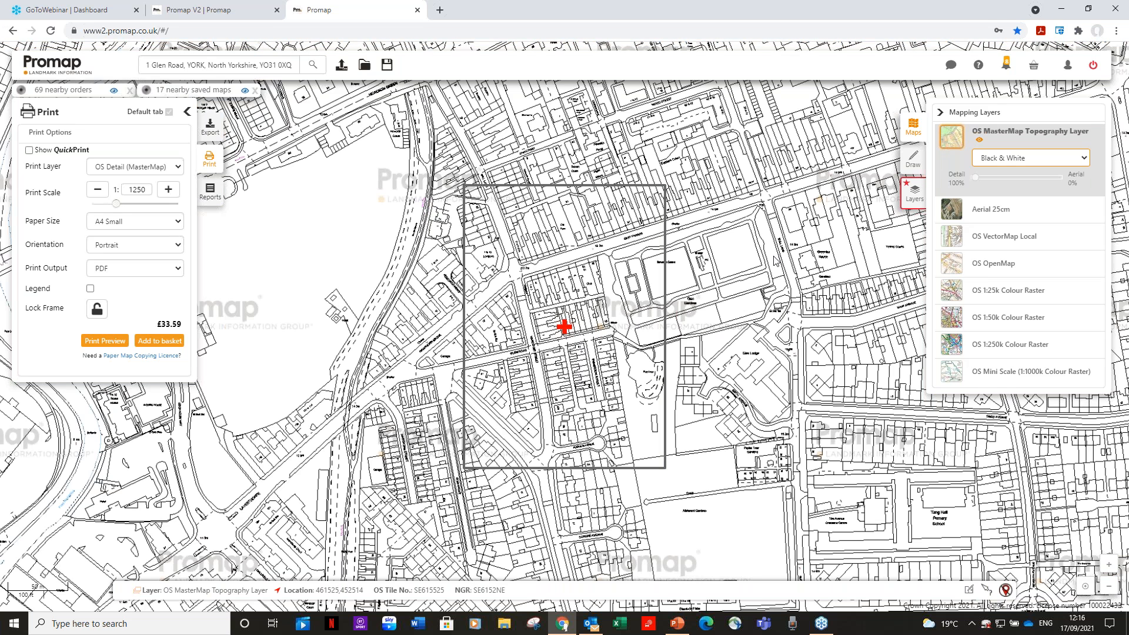
pyautogui.click(1035, 157)
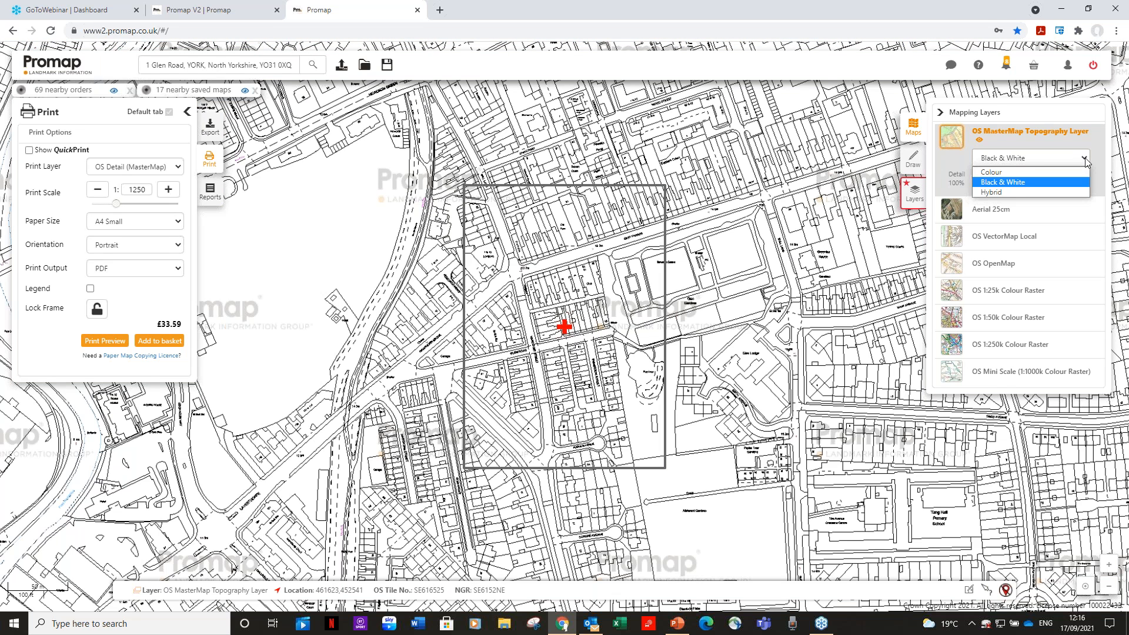
pyautogui.click(1013, 192)
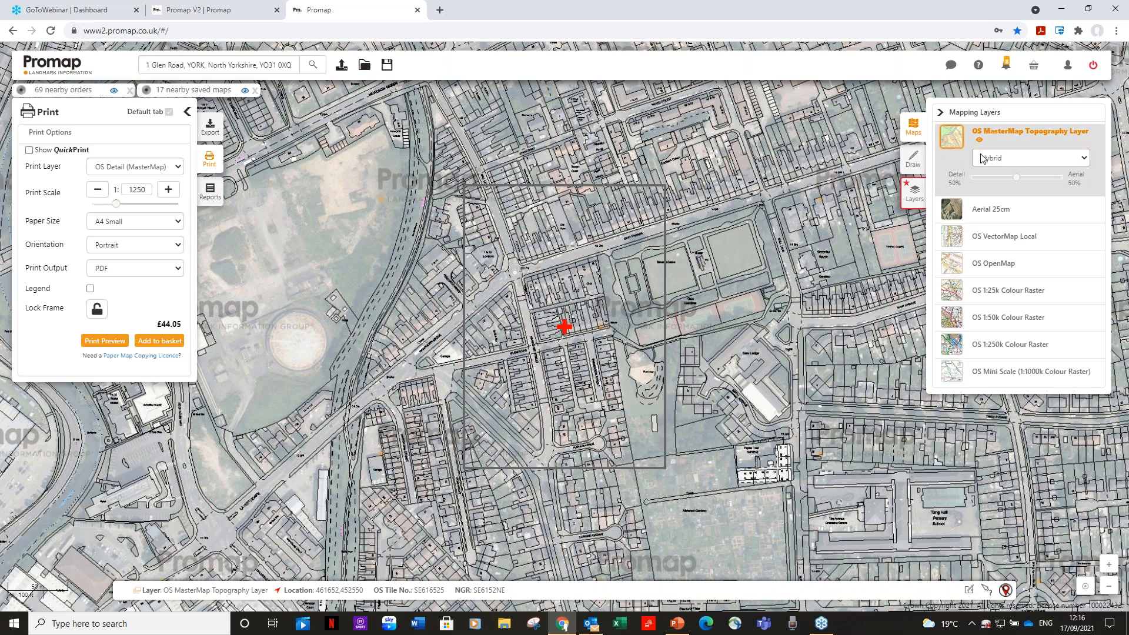
pyautogui.moveTo(1016, 177); pyautogui.dragTo(1051, 182)
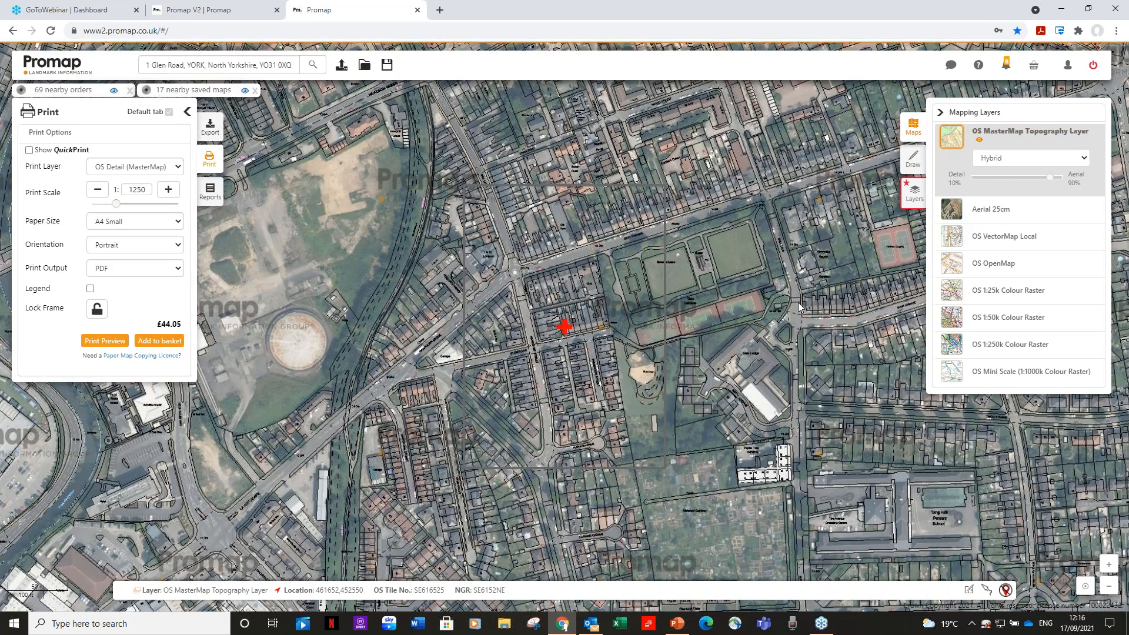
# Switch the OS MasterMap Topography Layer from Hybrid to the Black & White style for the area around the site marker
pyautogui.scroll(1, 663, 351)
pyautogui.scroll(1, 662, 350)
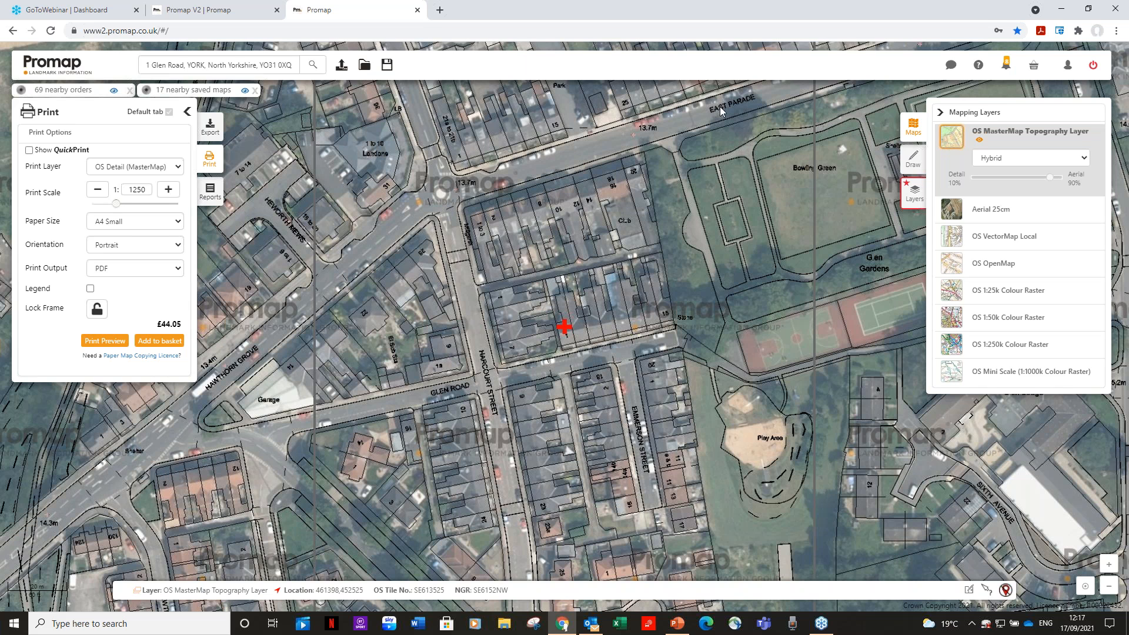
pyautogui.click(1084, 157)
pyautogui.click(1022, 183)
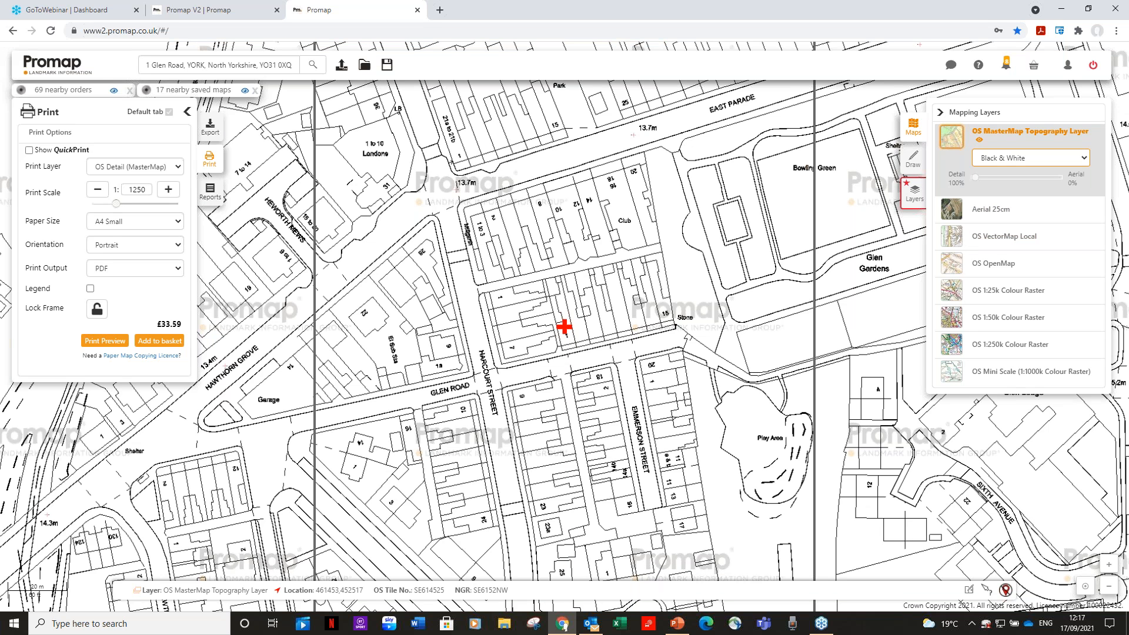
# Overlay the Housing category of the Recent Plans with Designations land use data on the map
pyautogui.click(915, 197)
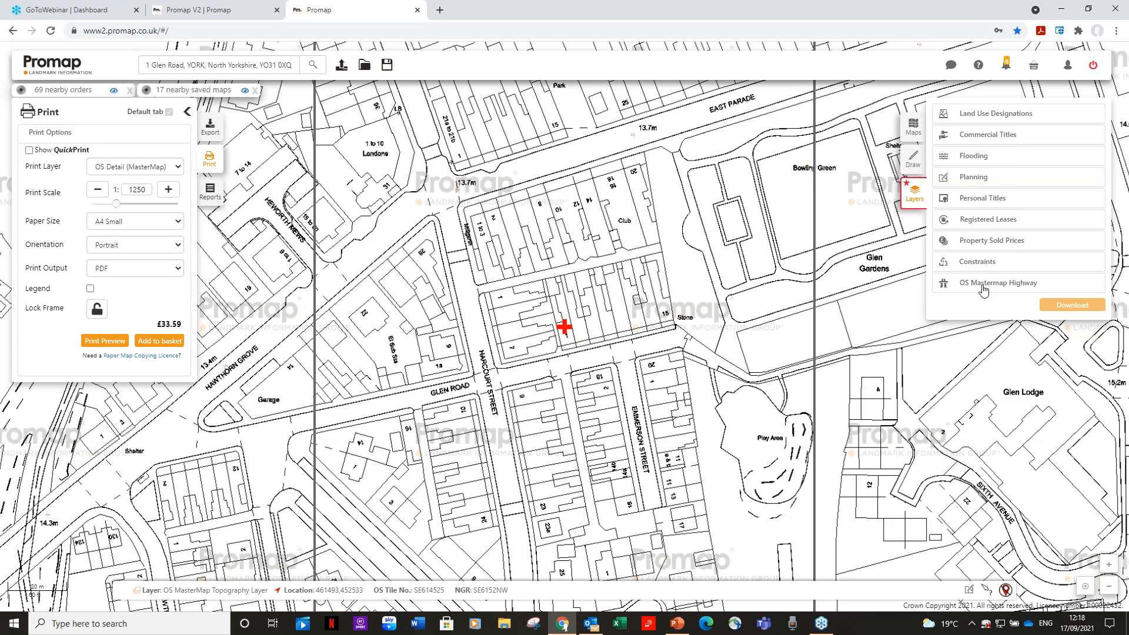
pyautogui.click(1012, 117)
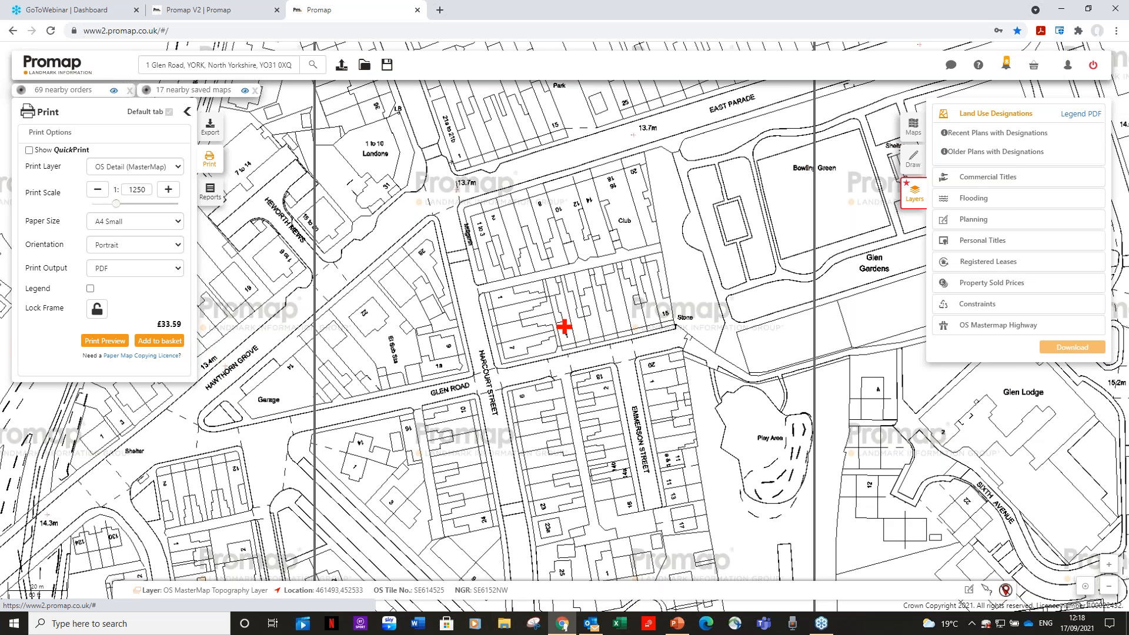
pyautogui.click(993, 135)
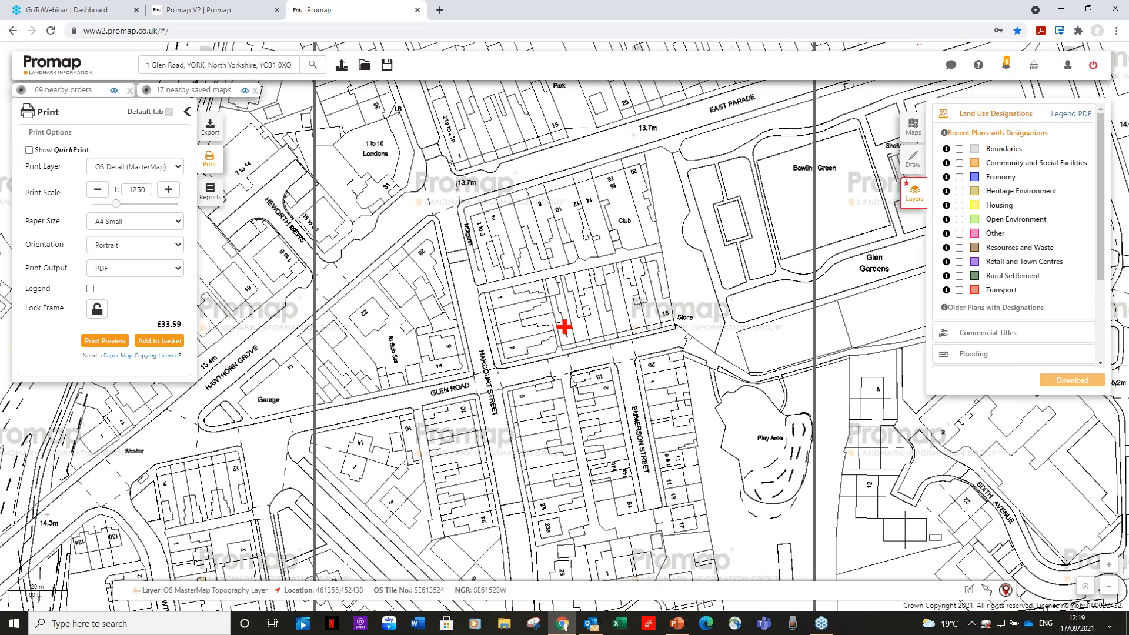
pyautogui.scroll(-1, 572, 382)
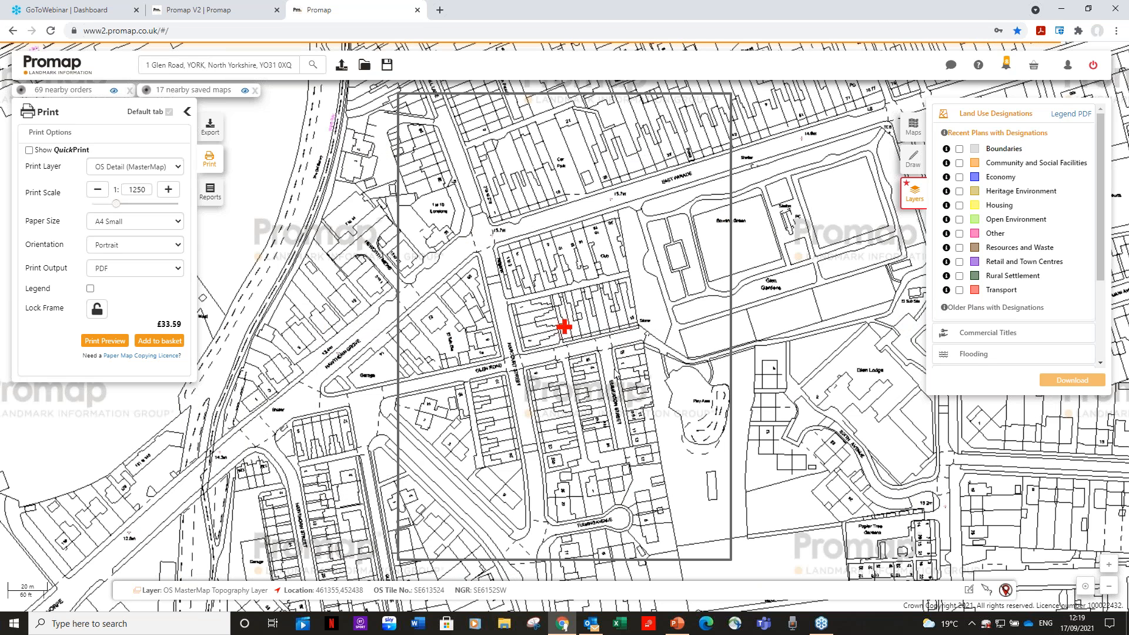
pyautogui.click(959, 206)
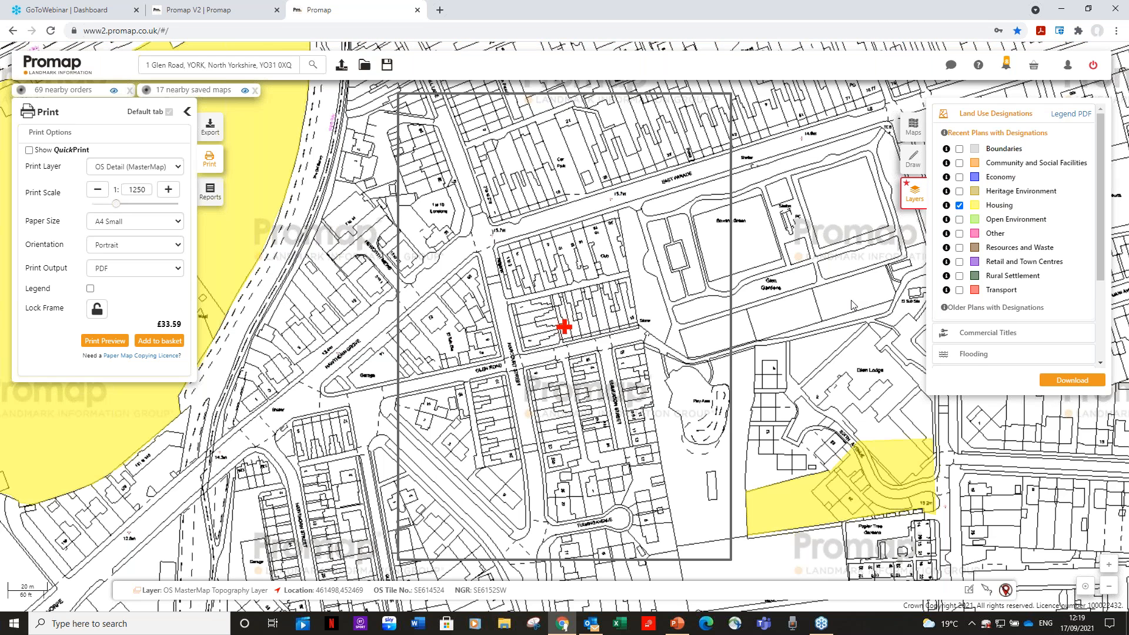
# Inspect the designation details of the housing area southeast of the site, and hide the Housing overlay
pyautogui.scroll(-1, 851, 301)
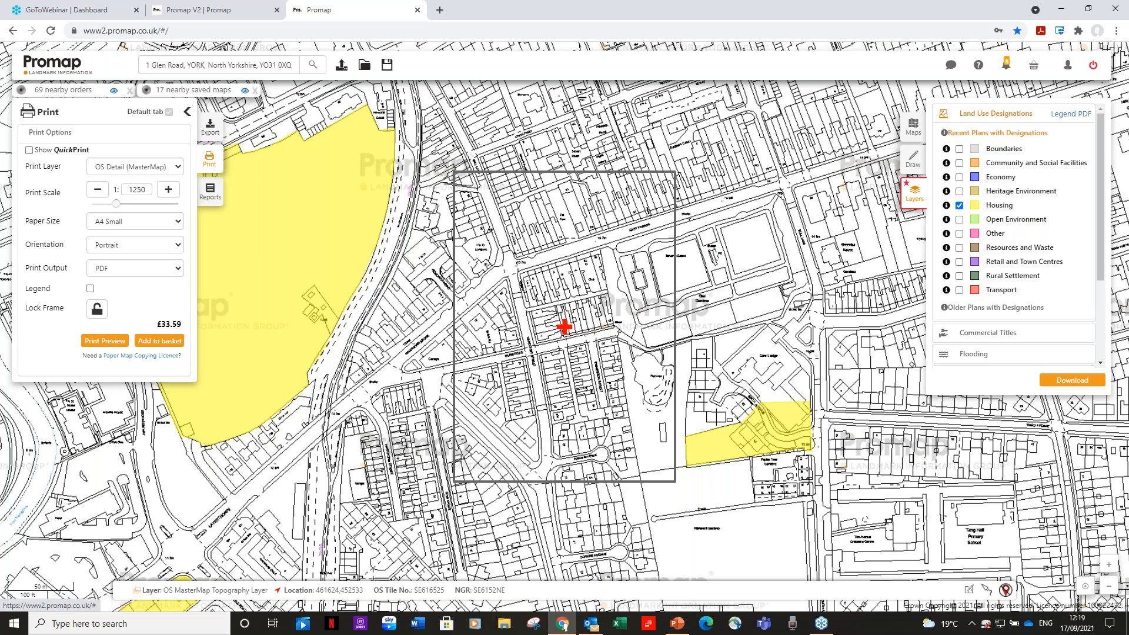
pyautogui.click(775, 428)
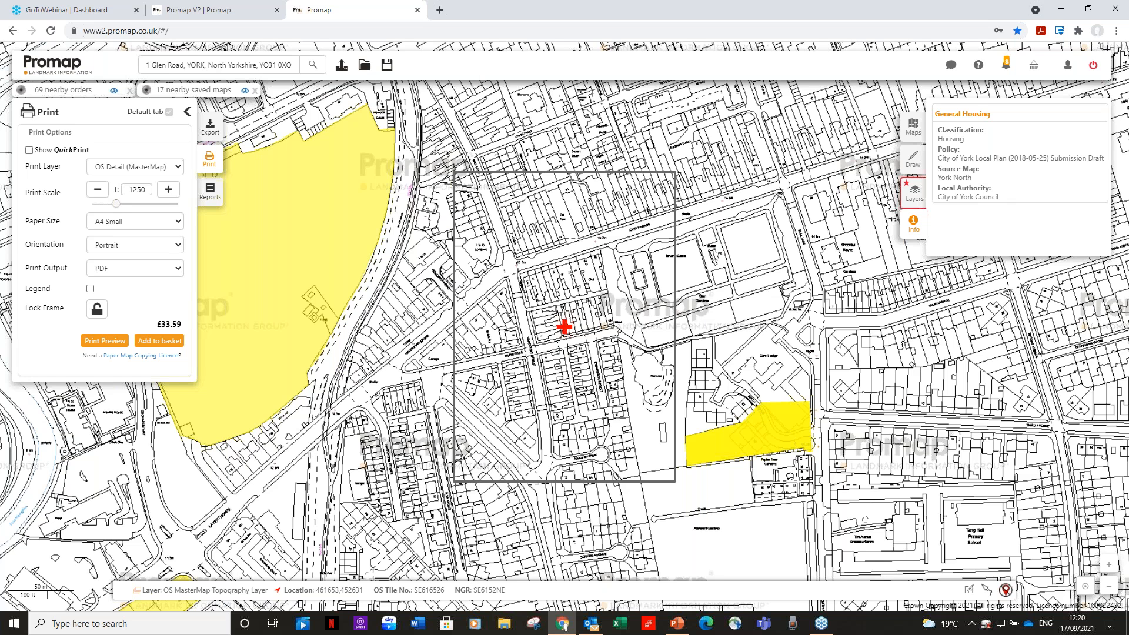
pyautogui.click(913, 191)
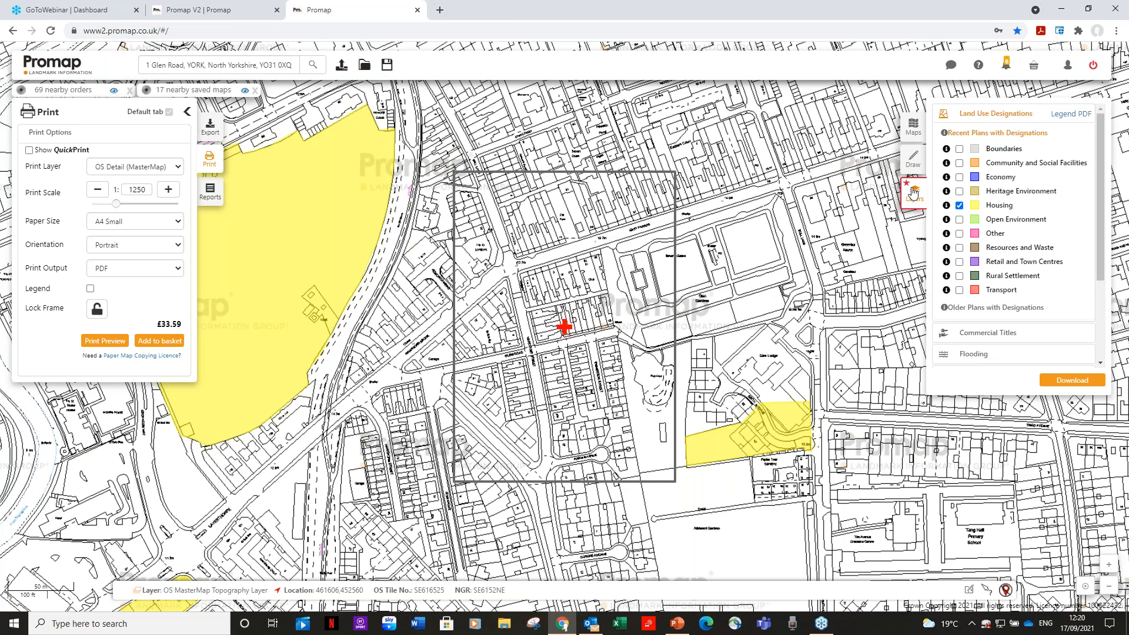
pyautogui.click(961, 206)
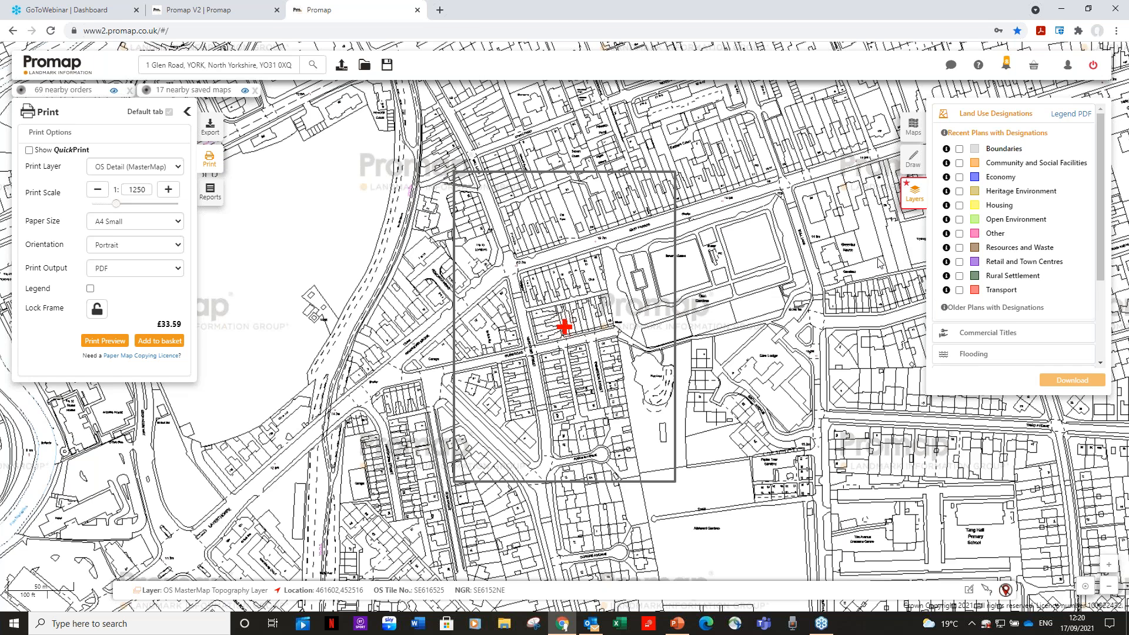
pyautogui.click(998, 117)
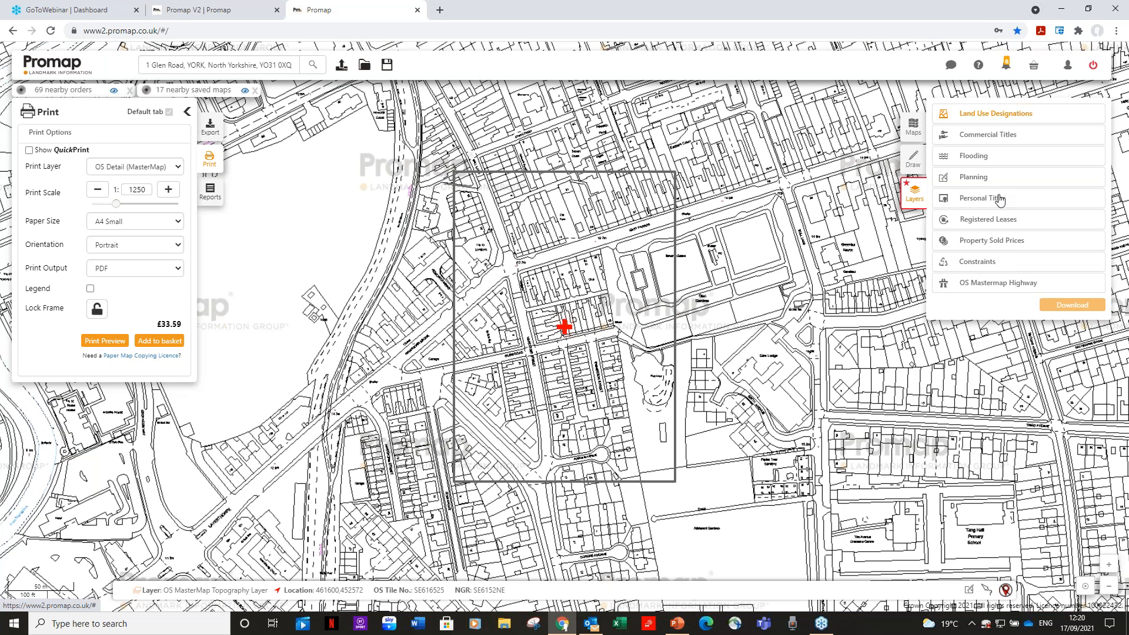
# Display the Freehold and Leasehold commercial titles and view the ownership details of the freehold parcel directly north of the site marker
pyautogui.click(983, 136)
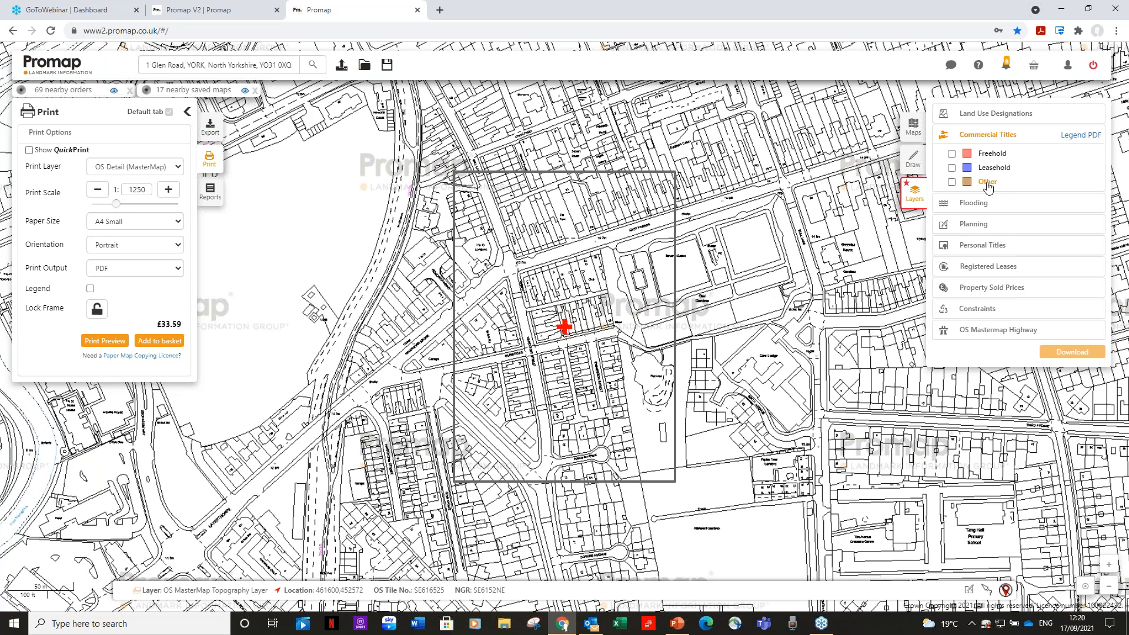
pyautogui.click(953, 154)
pyautogui.click(952, 167)
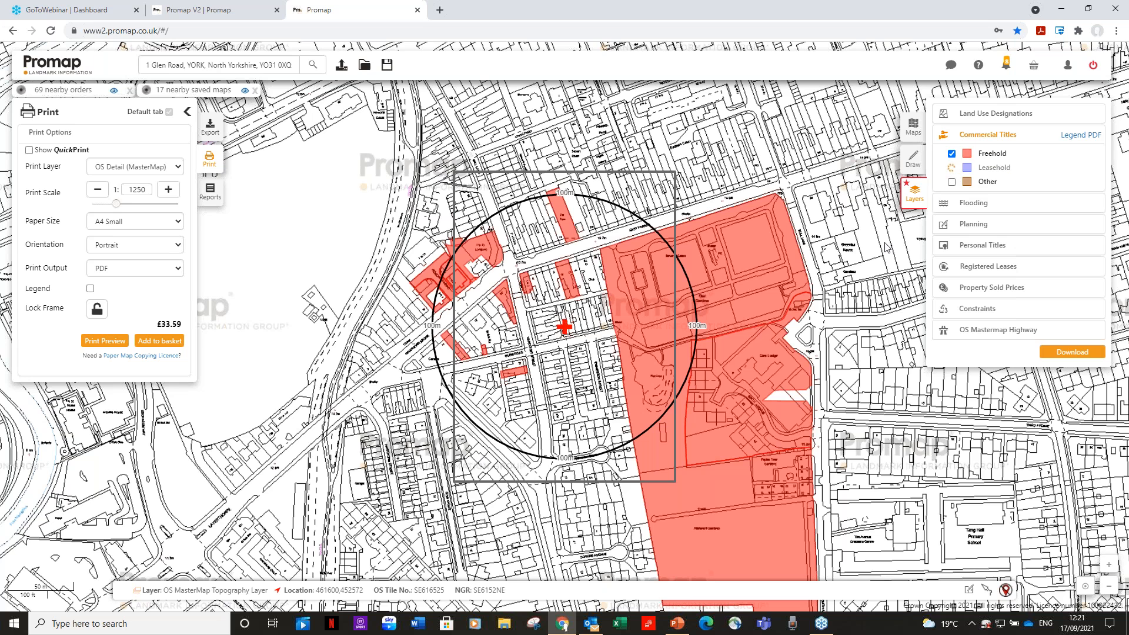
pyautogui.click(570, 282)
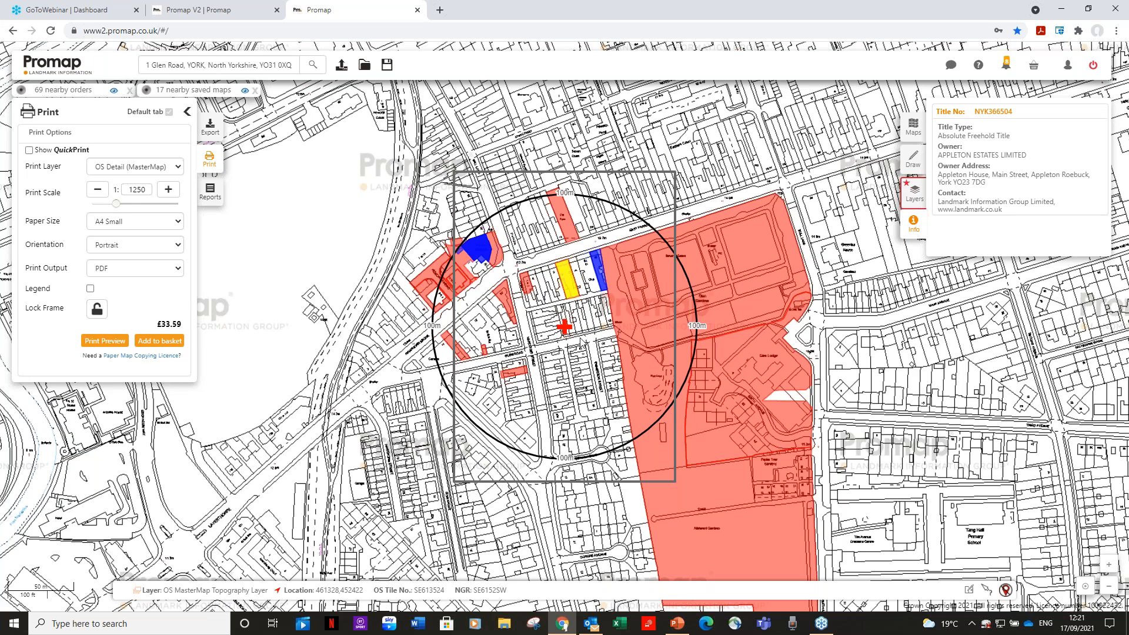
# Hide the Freehold and Leasehold overlays and collapse the Commercial Titles group
pyautogui.click(916, 197)
pyautogui.click(952, 154)
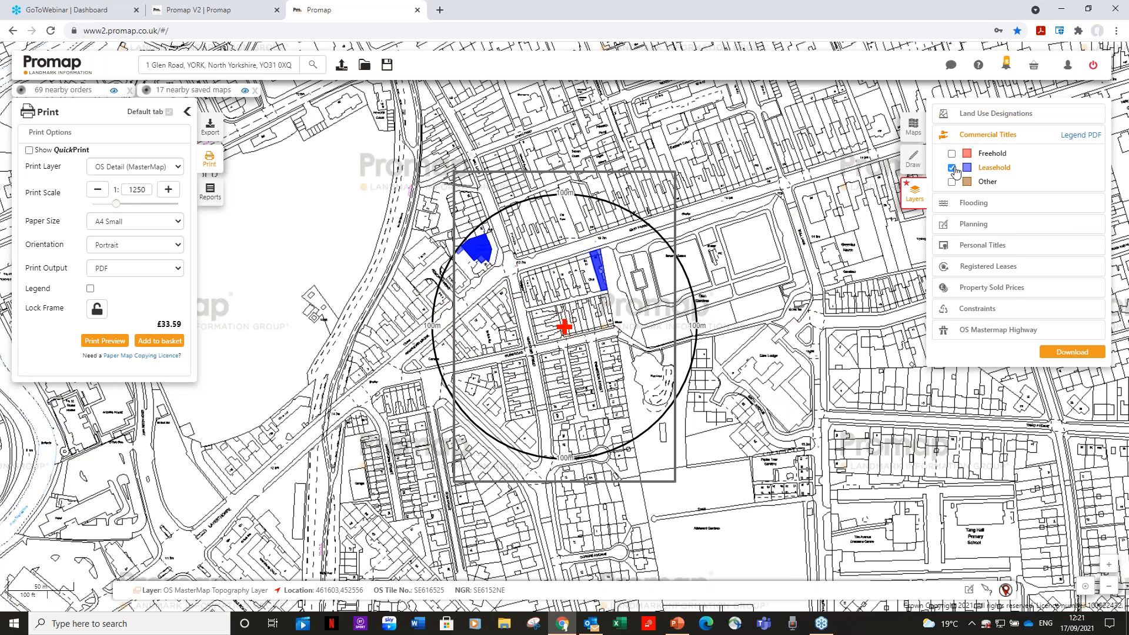
pyautogui.click(953, 168)
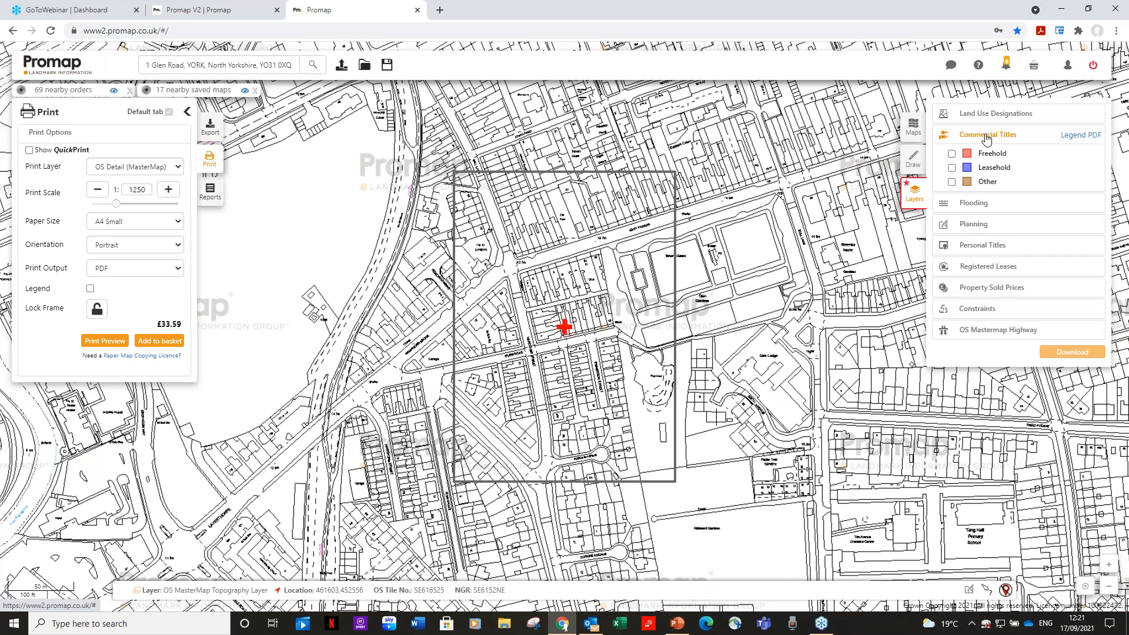
pyautogui.click(987, 137)
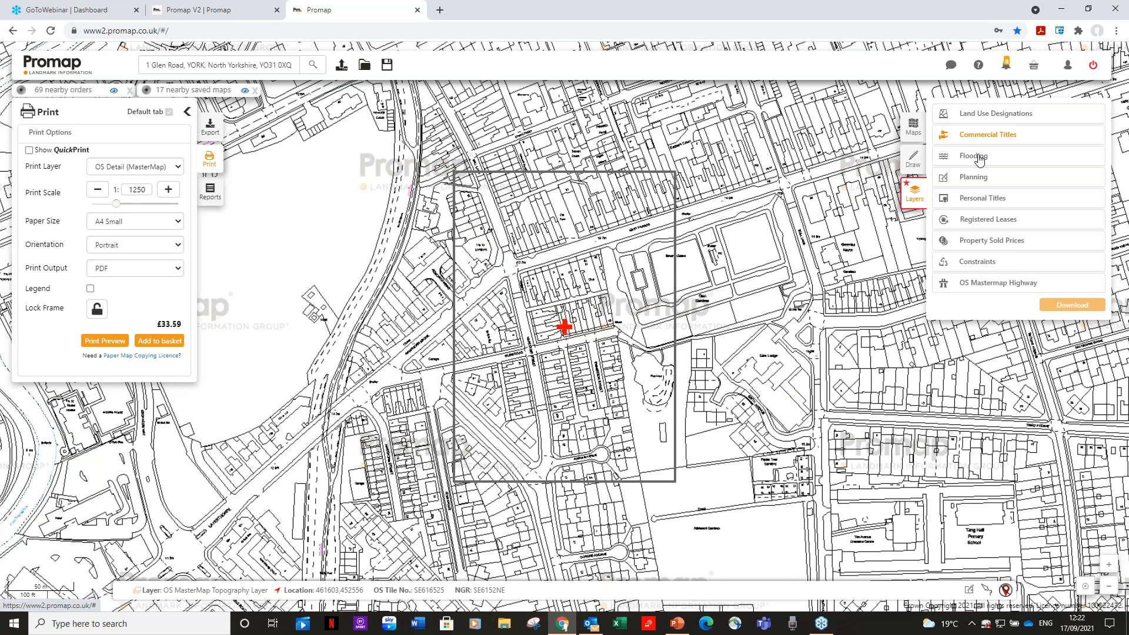
# Overlay Flood Zone 3 and Flood Zone 2 from the river or sea flooding data on the map
pyautogui.click(977, 156)
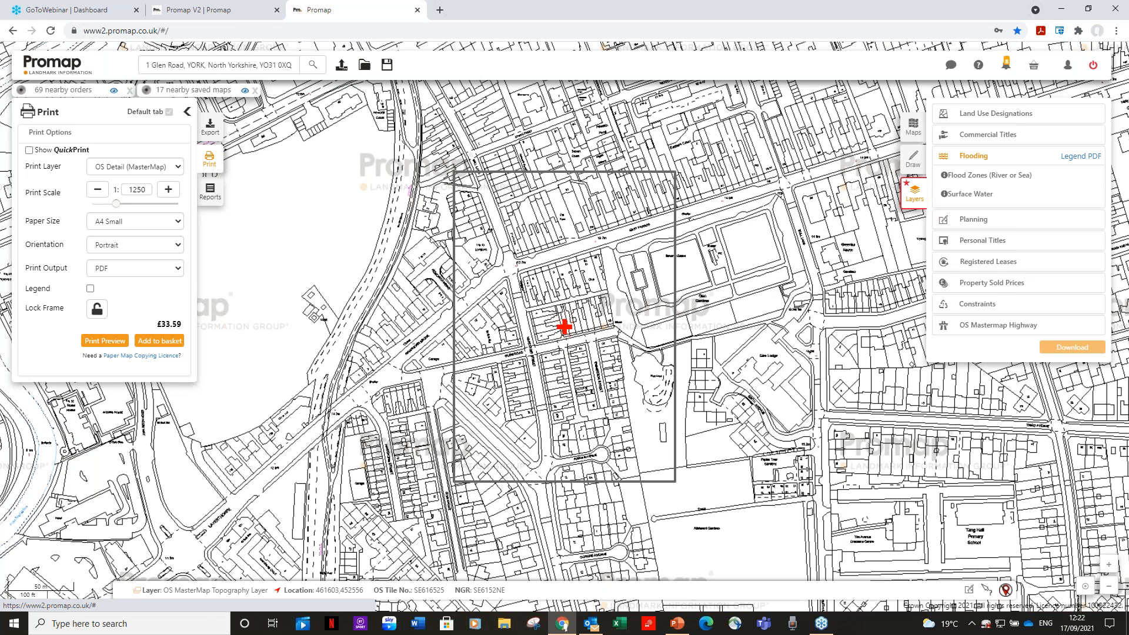
pyautogui.click(980, 179)
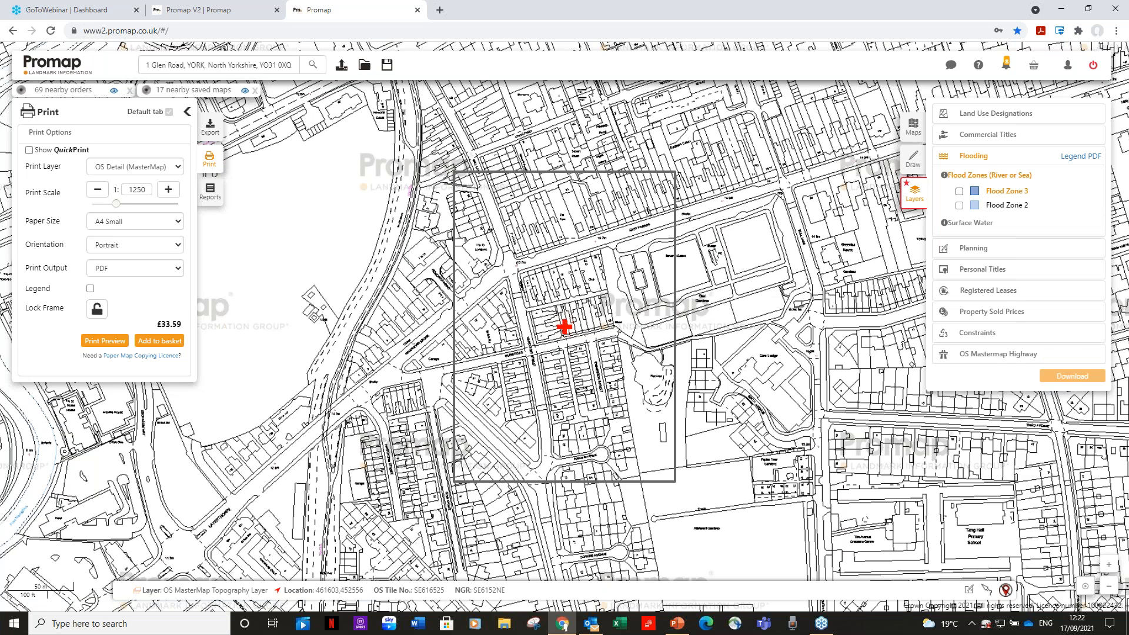
pyautogui.click(959, 192)
pyautogui.click(959, 206)
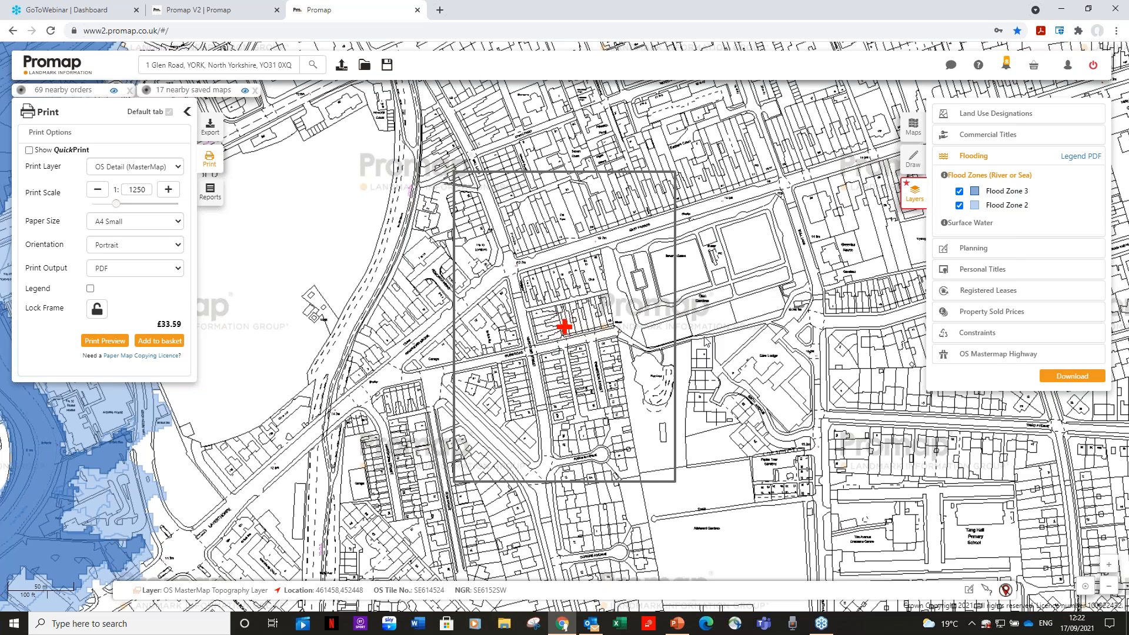
# Try measuring a distance from the site marker with the Line tool, and return to the flooding layers
pyautogui.click(915, 160)
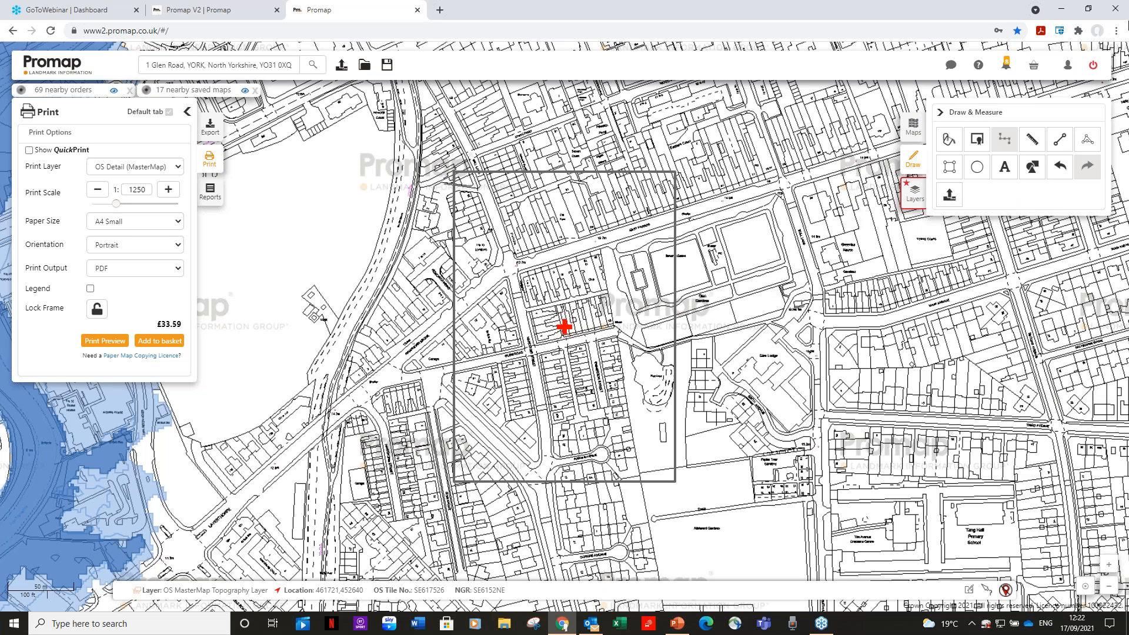
pyautogui.click(1062, 142)
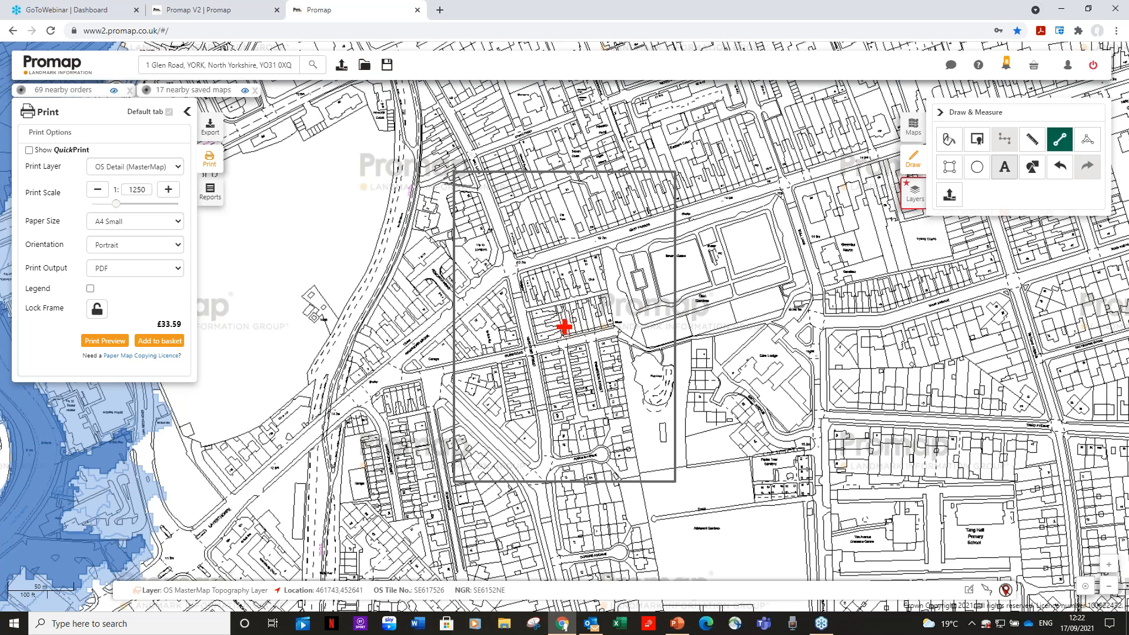
pyautogui.click(564, 327)
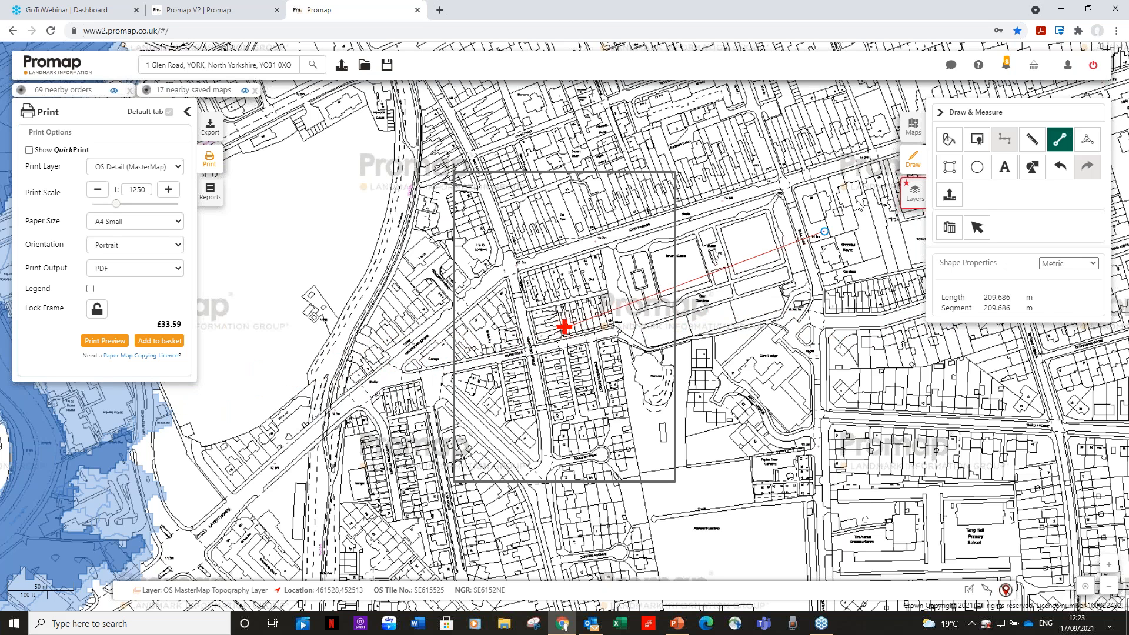
pyautogui.click(915, 191)
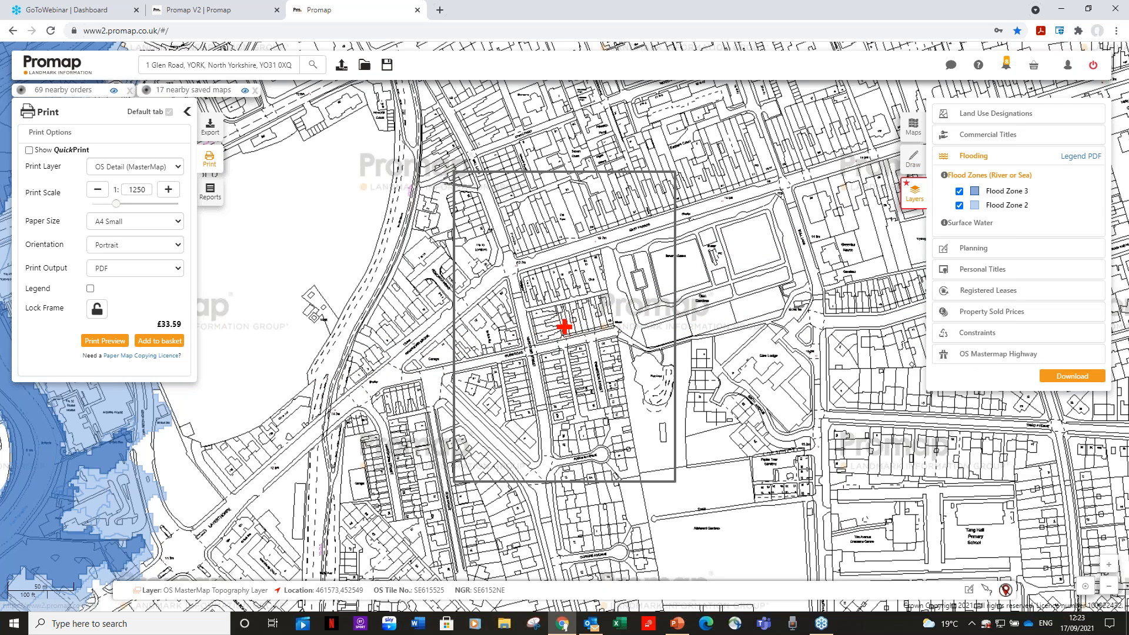
# Replace the Flood Zone 3 and 2 overlays with the High, Moderate and Low Risk surface water layers
pyautogui.click(959, 191)
pyautogui.click(959, 205)
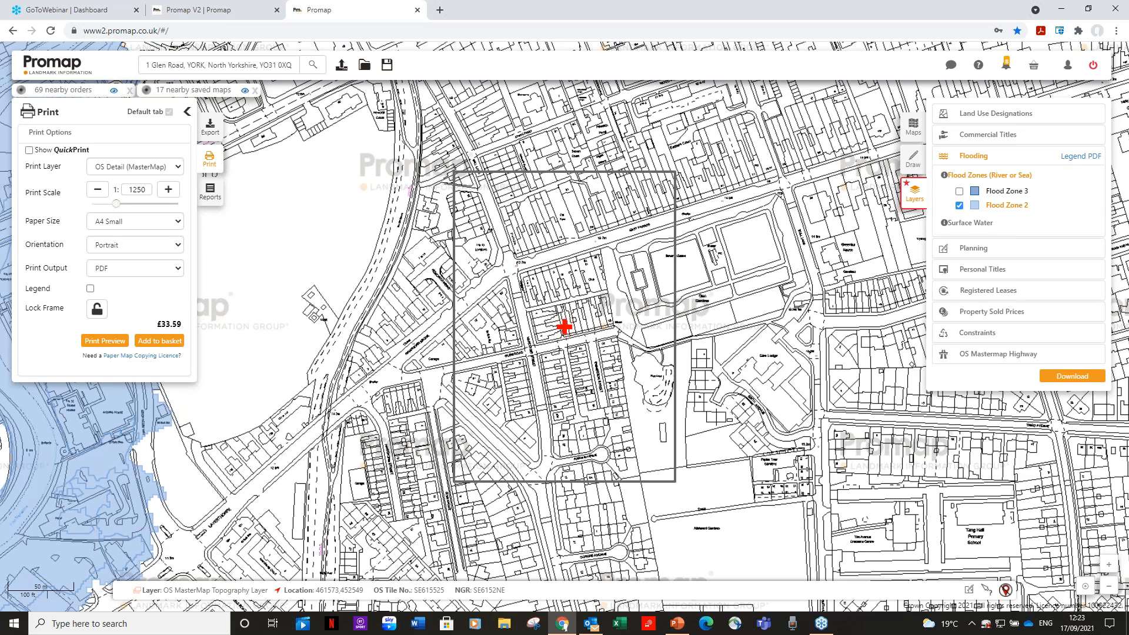
pyautogui.click(990, 223)
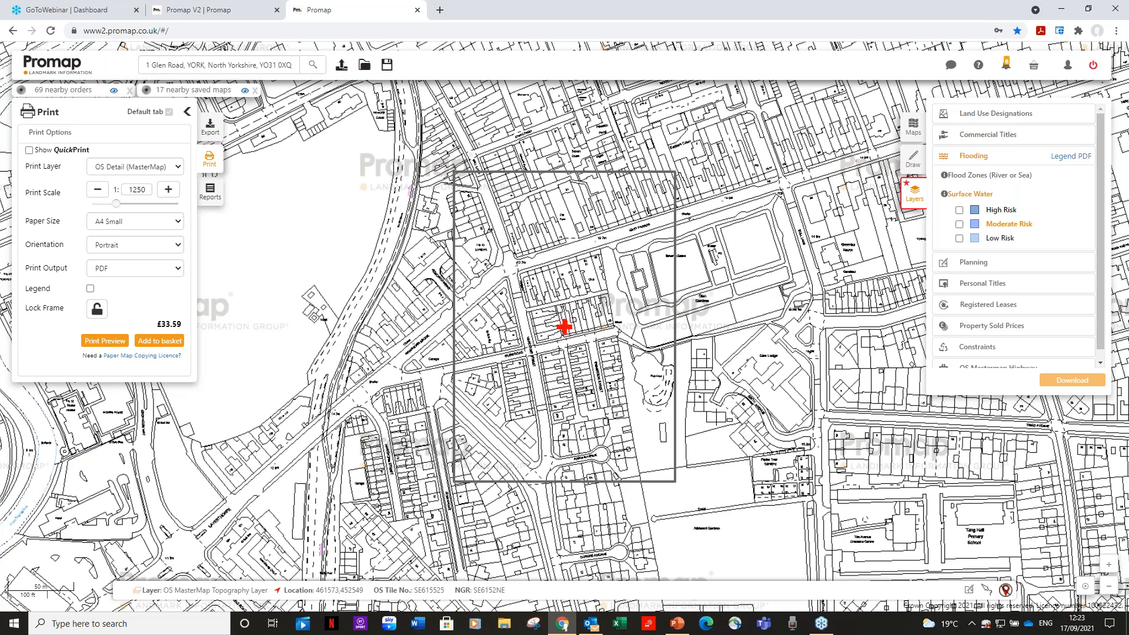
pyautogui.click(959, 210)
pyautogui.click(960, 224)
pyautogui.click(959, 238)
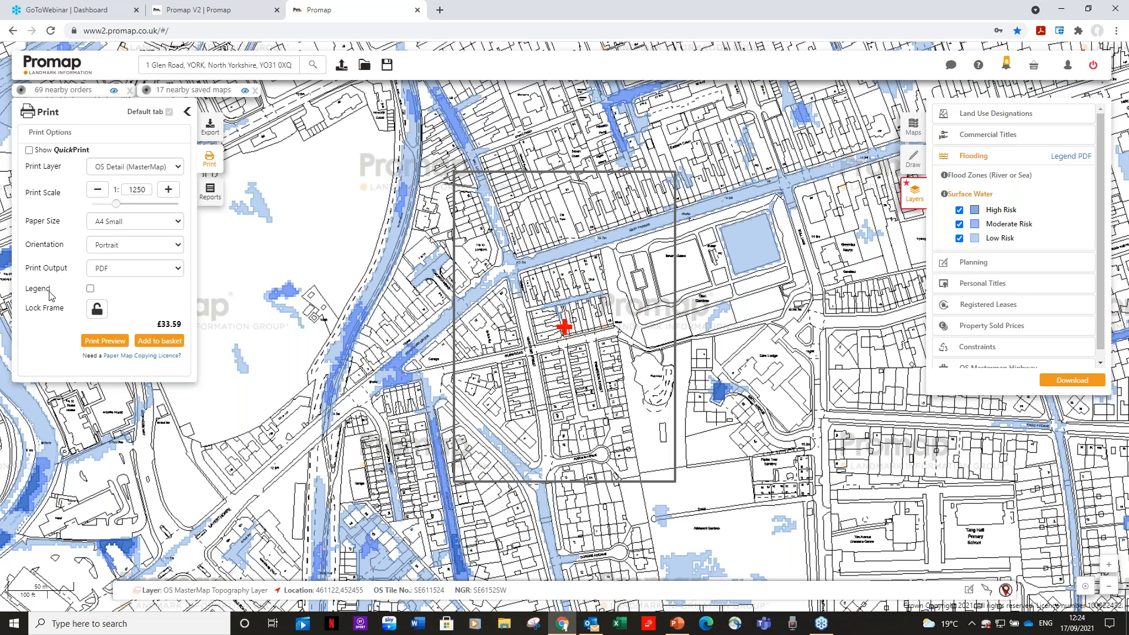
# Try placing the Surface Water legend in the lower-right corner of the print frame, and remove it
pyautogui.click(90, 289)
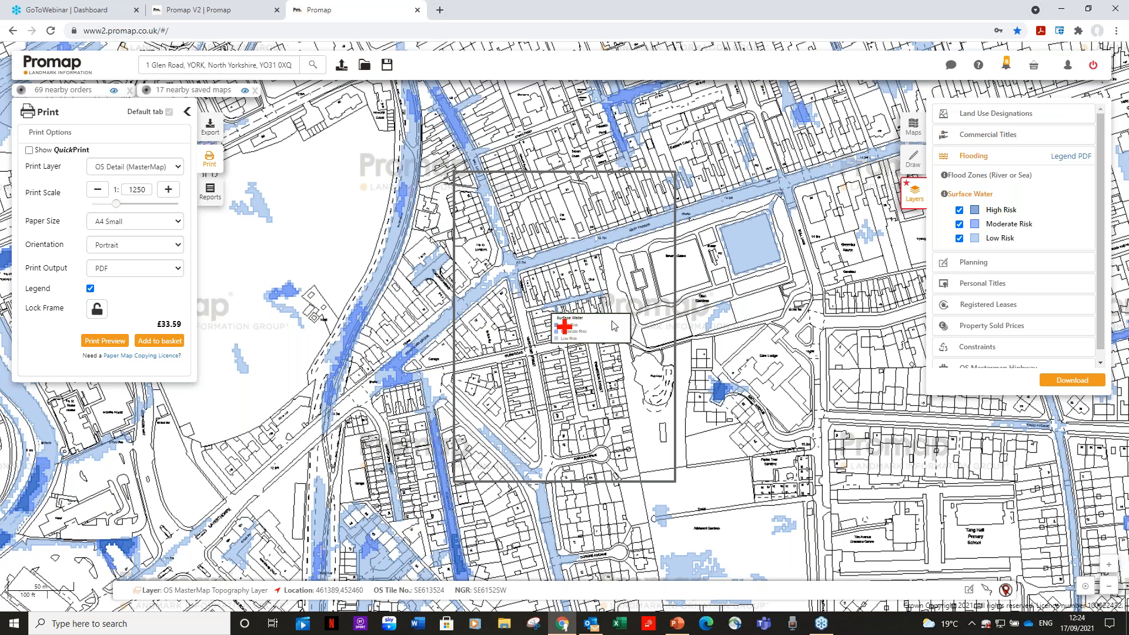
pyautogui.moveTo(629, 355); pyautogui.dragTo(652, 453)
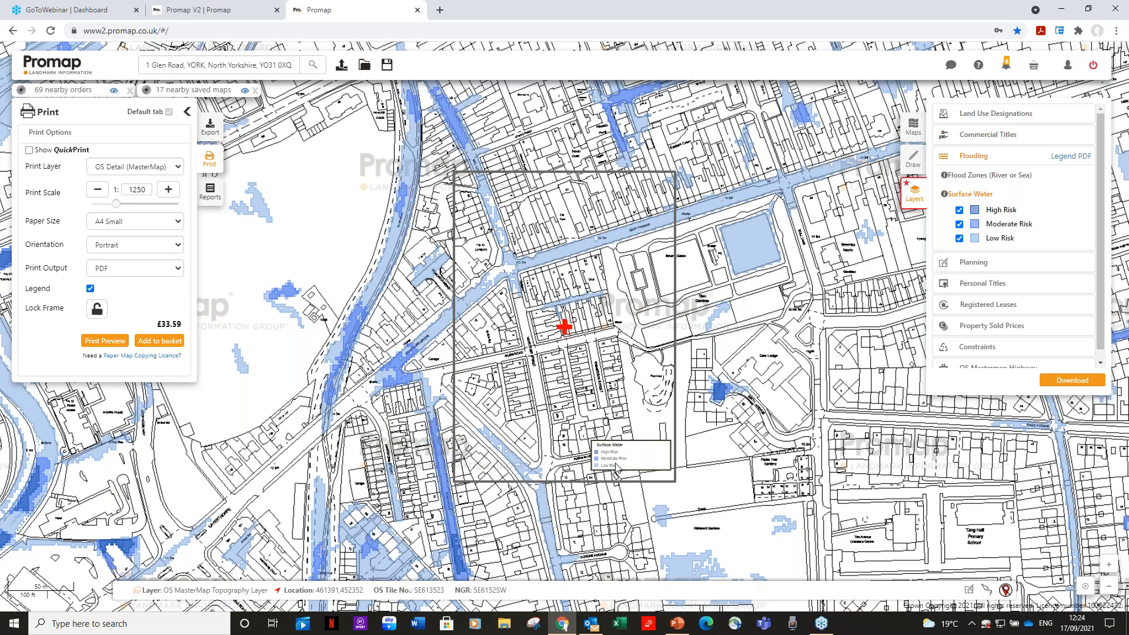
pyautogui.click(91, 289)
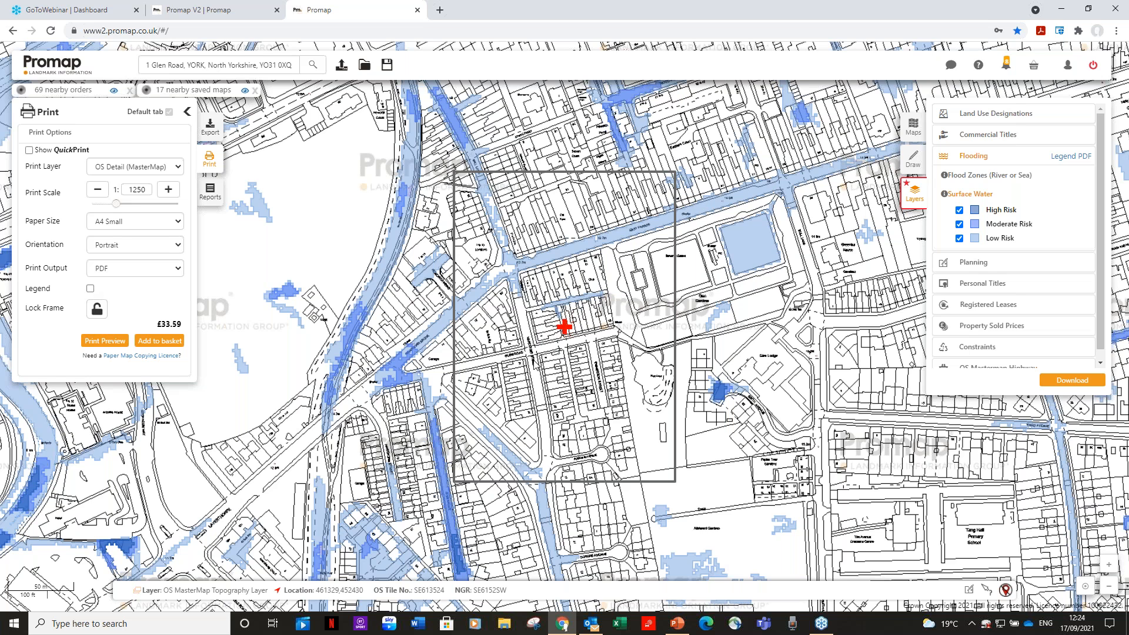
# Hide the High, Moderate and Low Risk surface water overlays and collapse the Flooding group
pyautogui.click(960, 211)
pyautogui.click(961, 225)
pyautogui.click(960, 238)
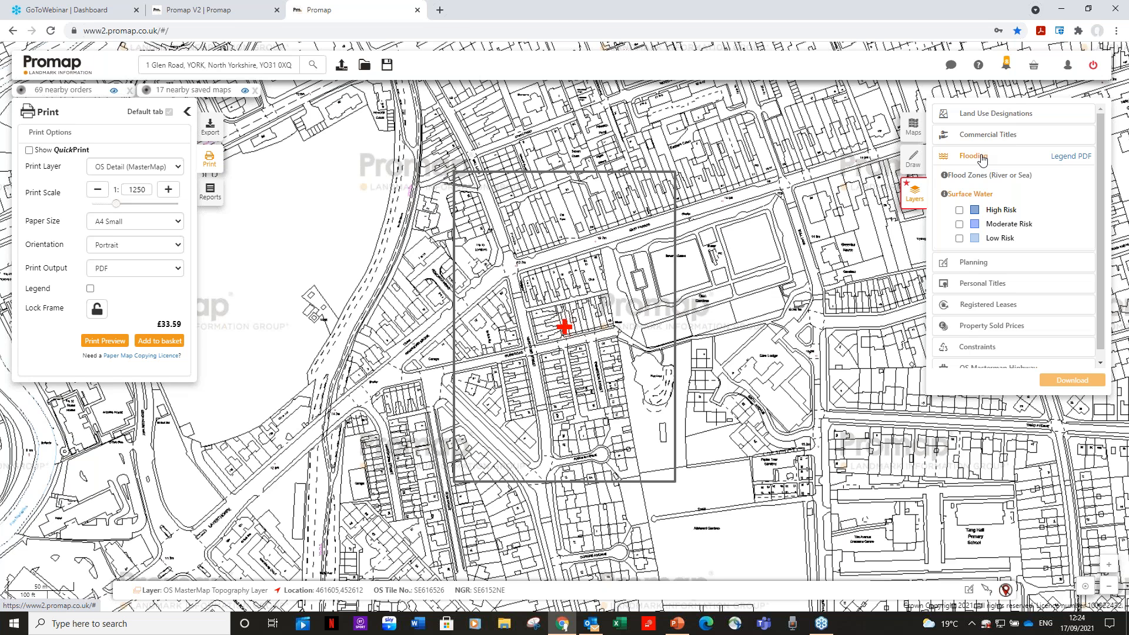
pyautogui.click(981, 158)
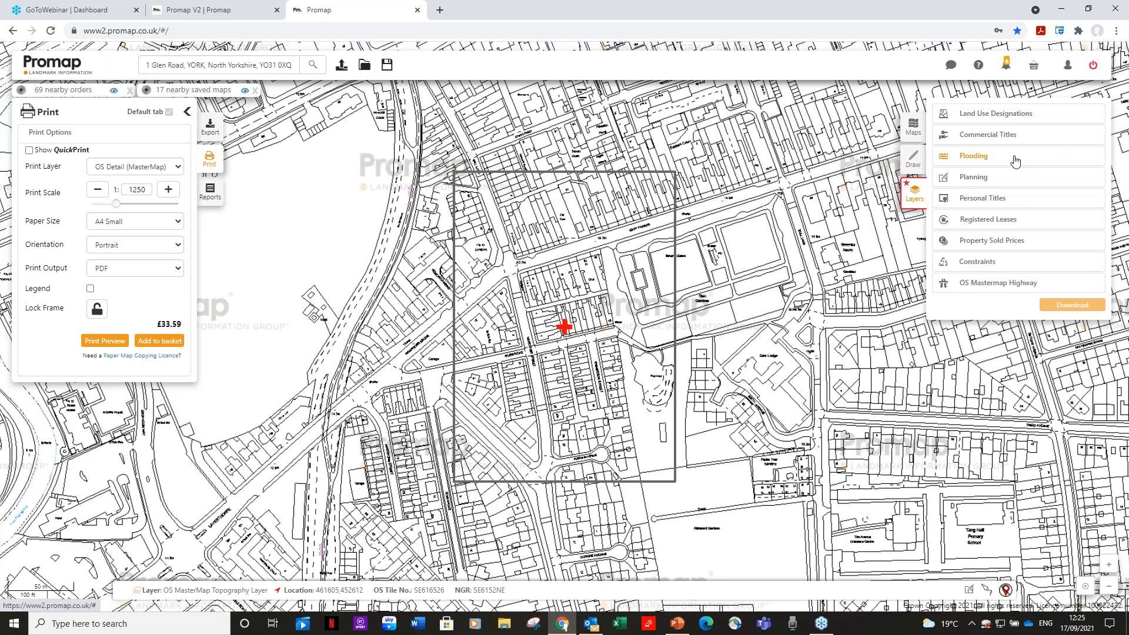
# Show the residential planning applications for single-dwelling alterations and new builds of up to 10, 10 to 50 and over 50 dwellings
pyautogui.click(971, 177)
pyautogui.click(980, 198)
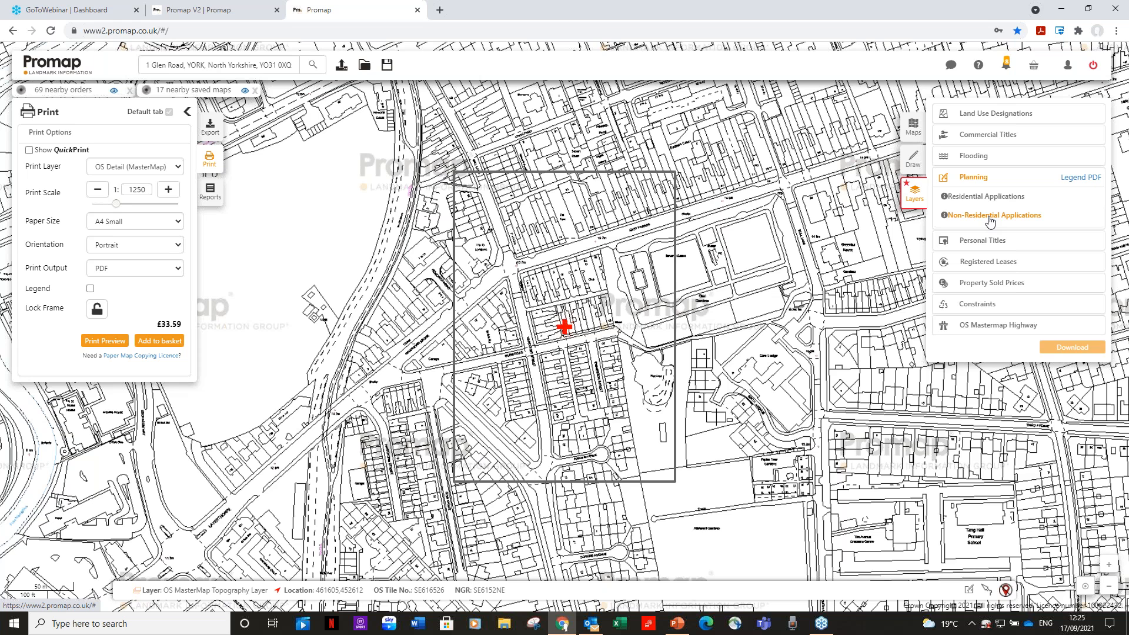
pyautogui.click(975, 200)
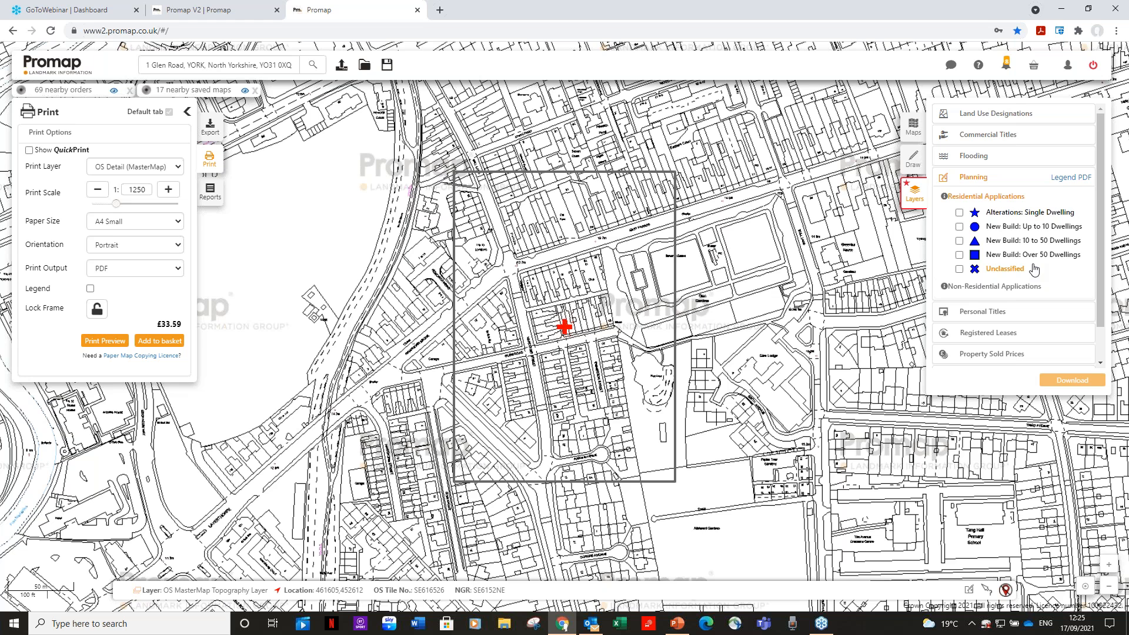
pyautogui.click(959, 214)
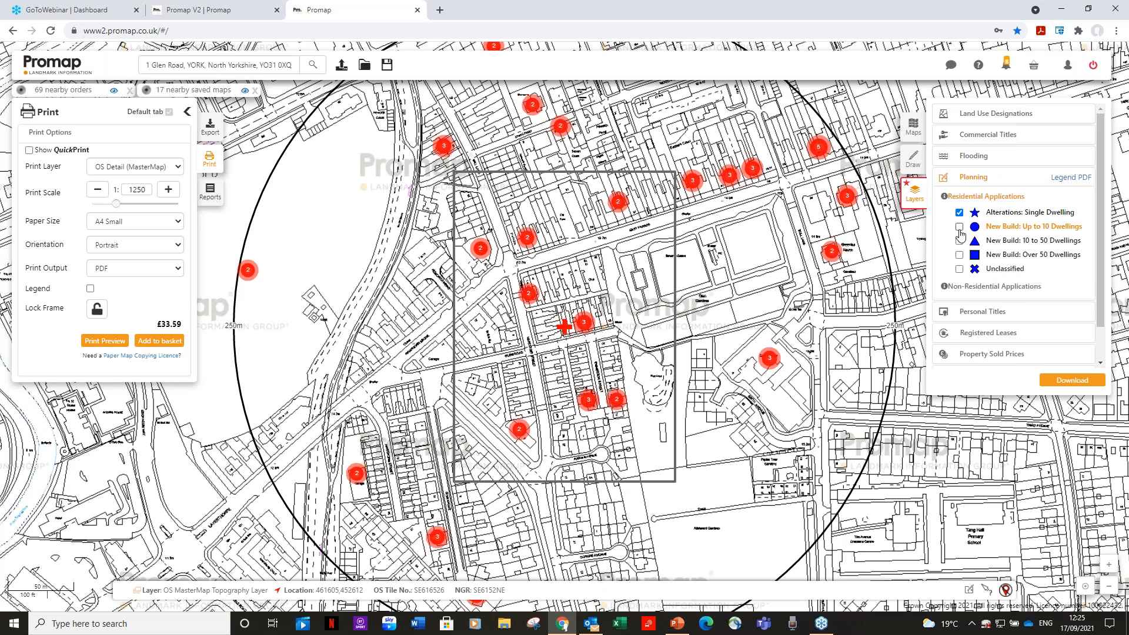
pyautogui.click(959, 227)
pyautogui.click(959, 241)
pyautogui.click(960, 255)
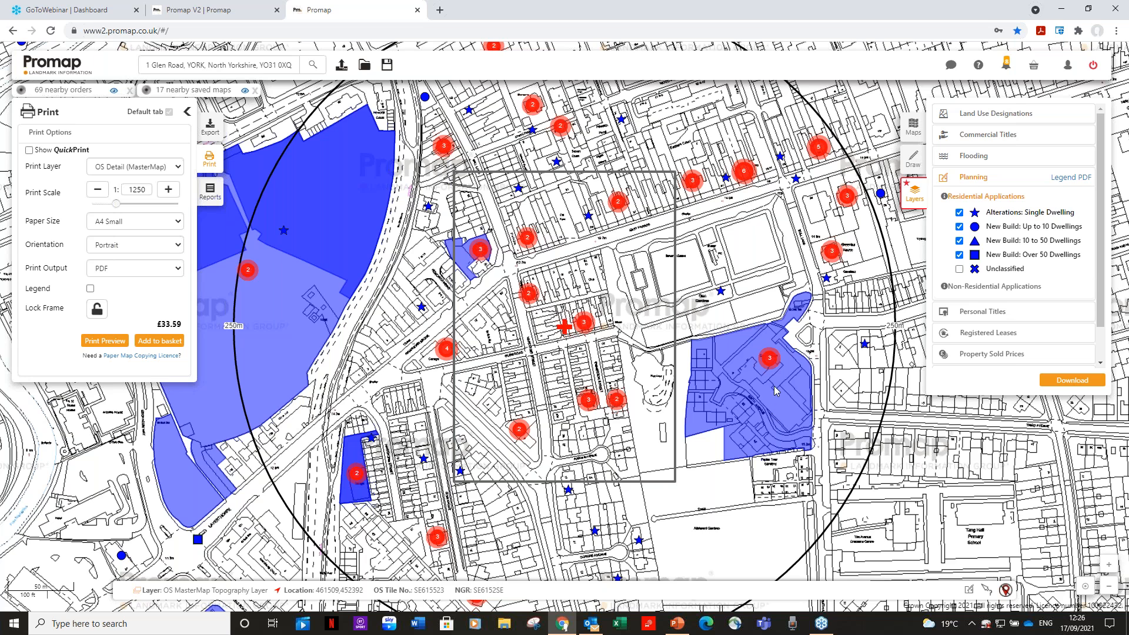
# View the planning application details for the Glen Lodge site, including the City of York Council record, and return to the planning layers
pyautogui.click(741, 385)
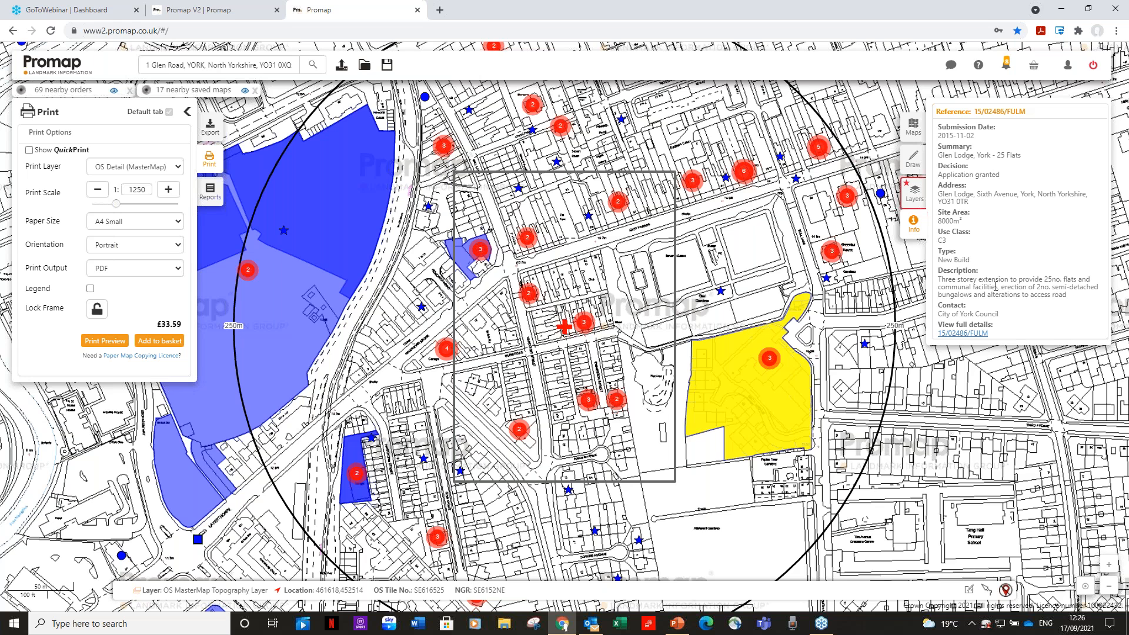
pyautogui.click(963, 333)
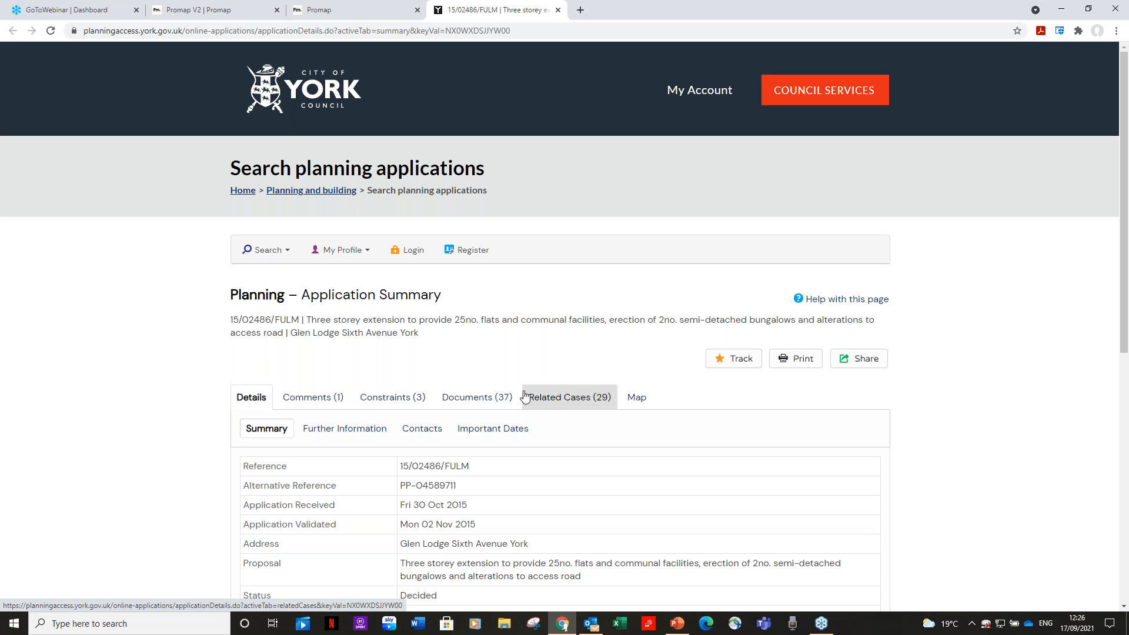
pyautogui.click(559, 11)
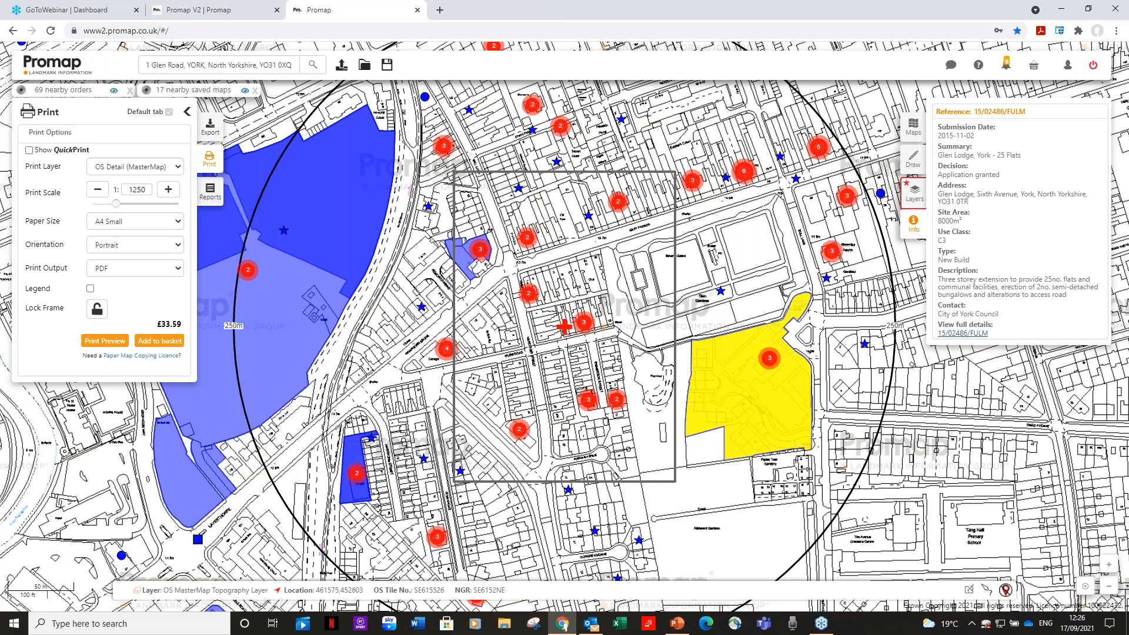
pyautogui.click(917, 197)
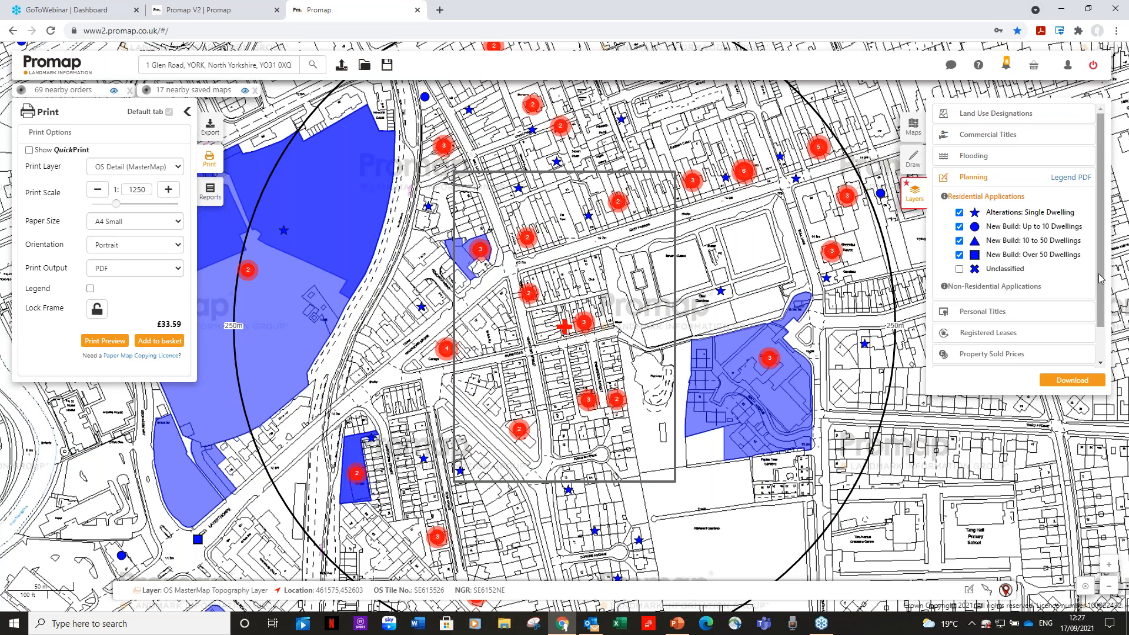
# Download the displayed planning data, review the CSV's application rows in Excel, and return to Promap
pyautogui.scroll(-2, 1101, 273)
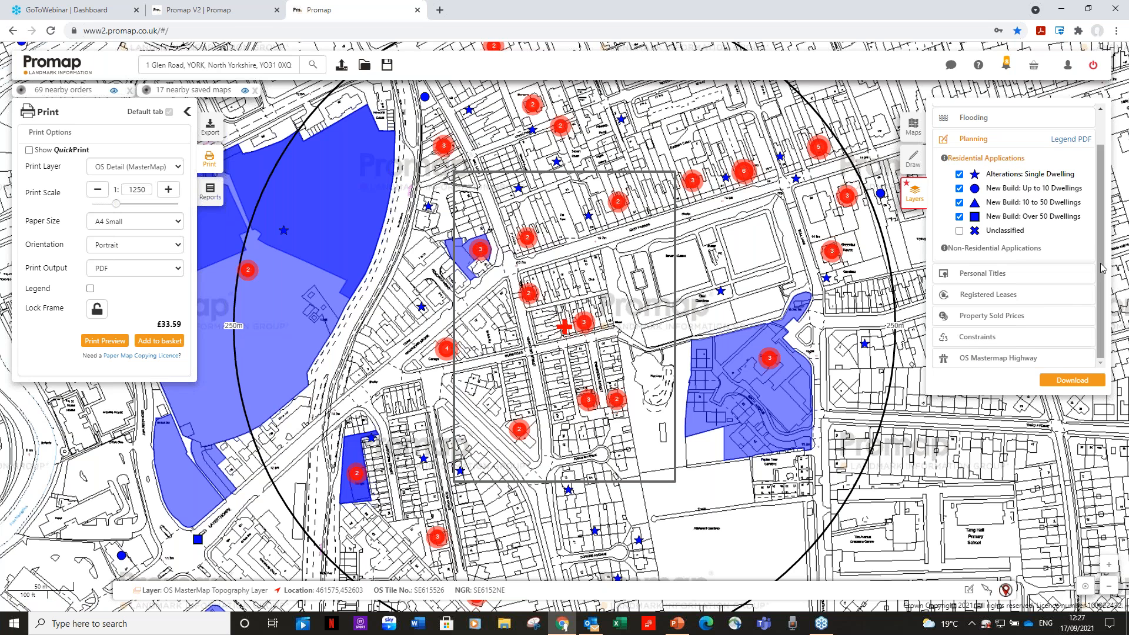
pyautogui.scroll(2, 1103, 268)
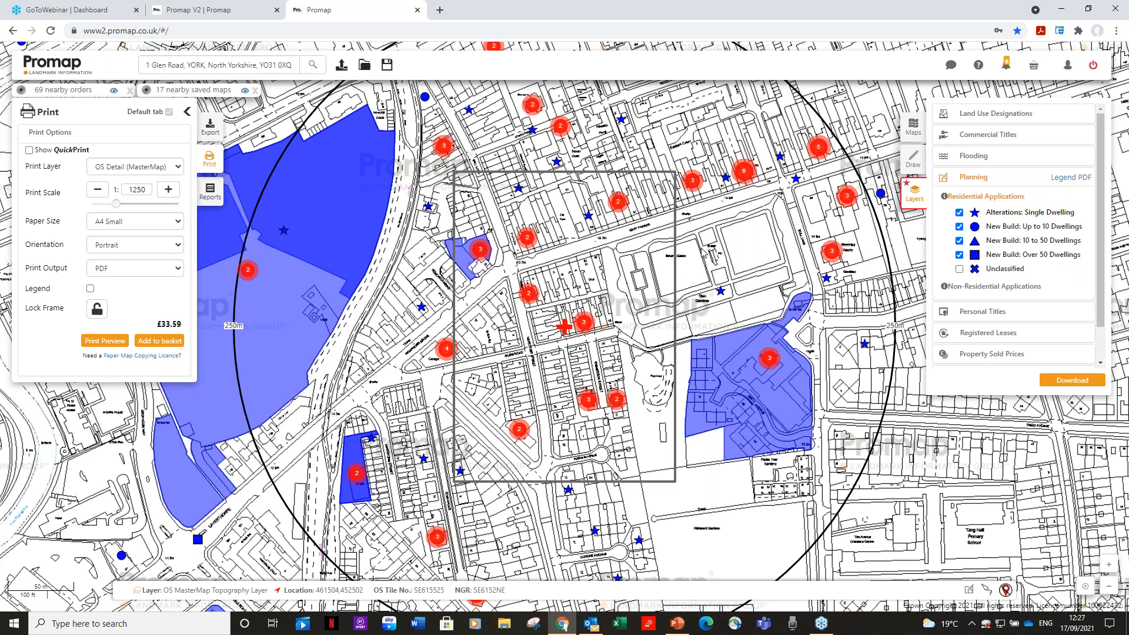
pyautogui.click(1078, 382)
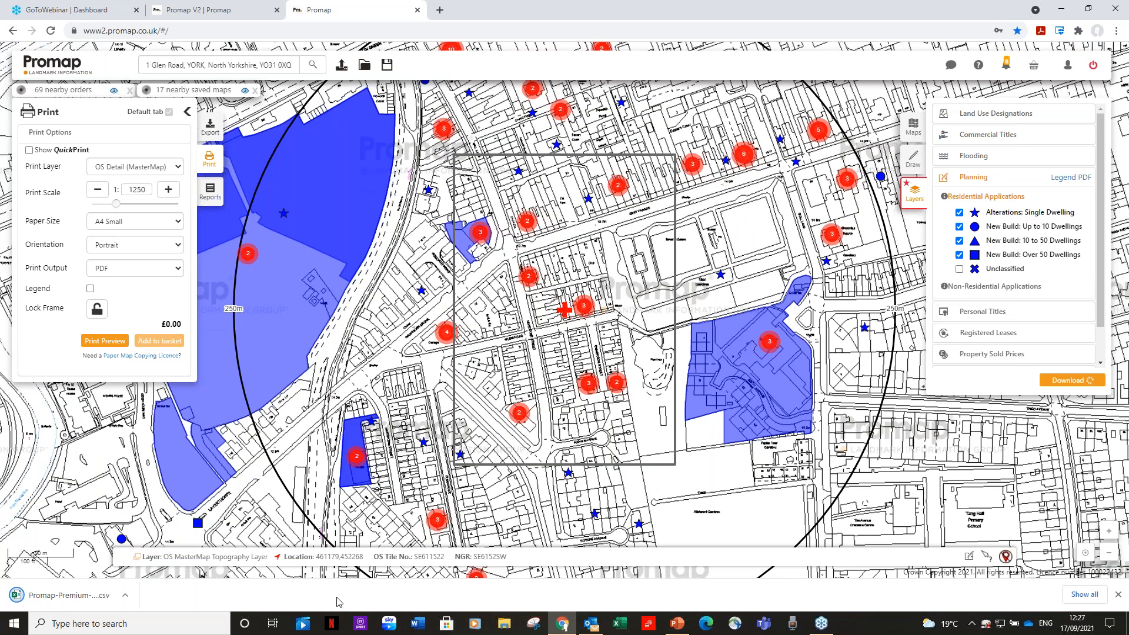
pyautogui.click(61, 597)
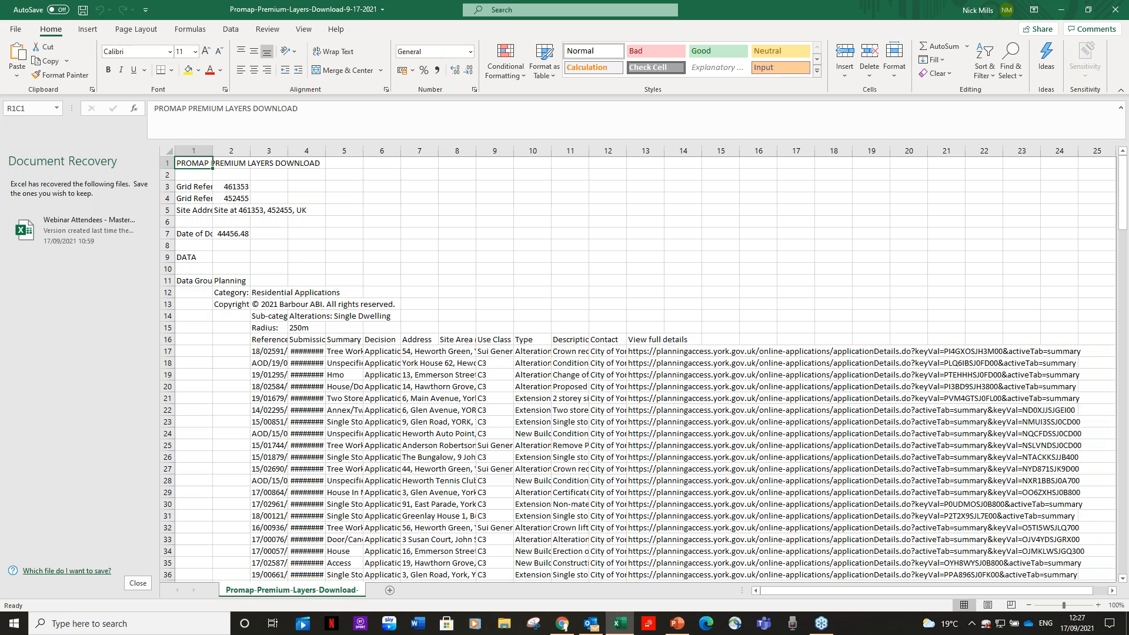
pyautogui.scroll(-2, 547, 297)
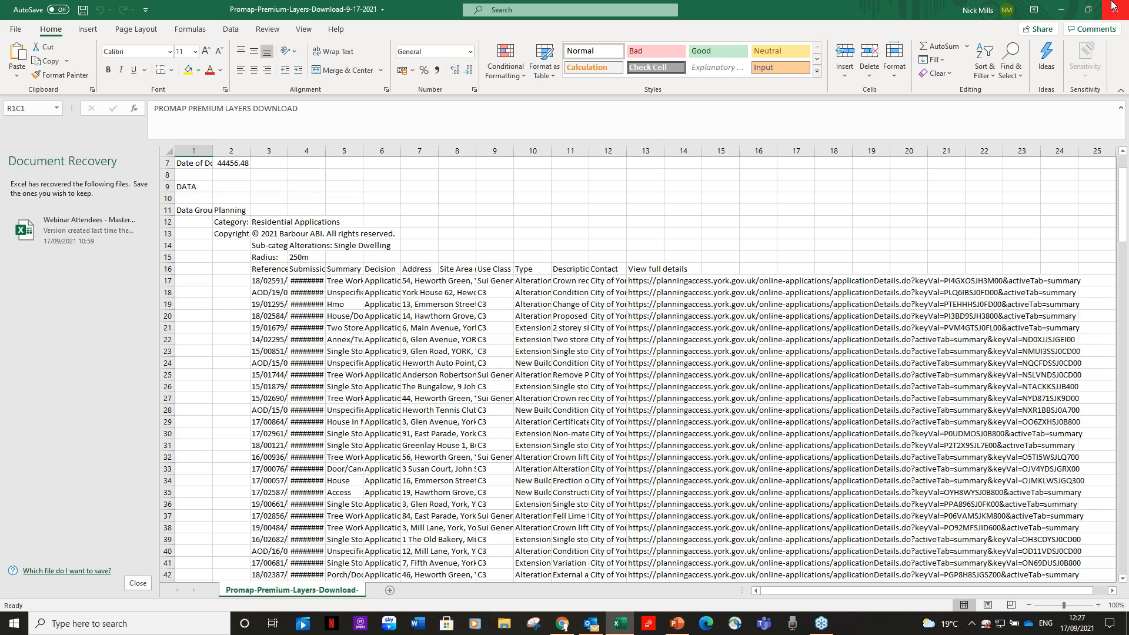
pyautogui.click(1096, 11)
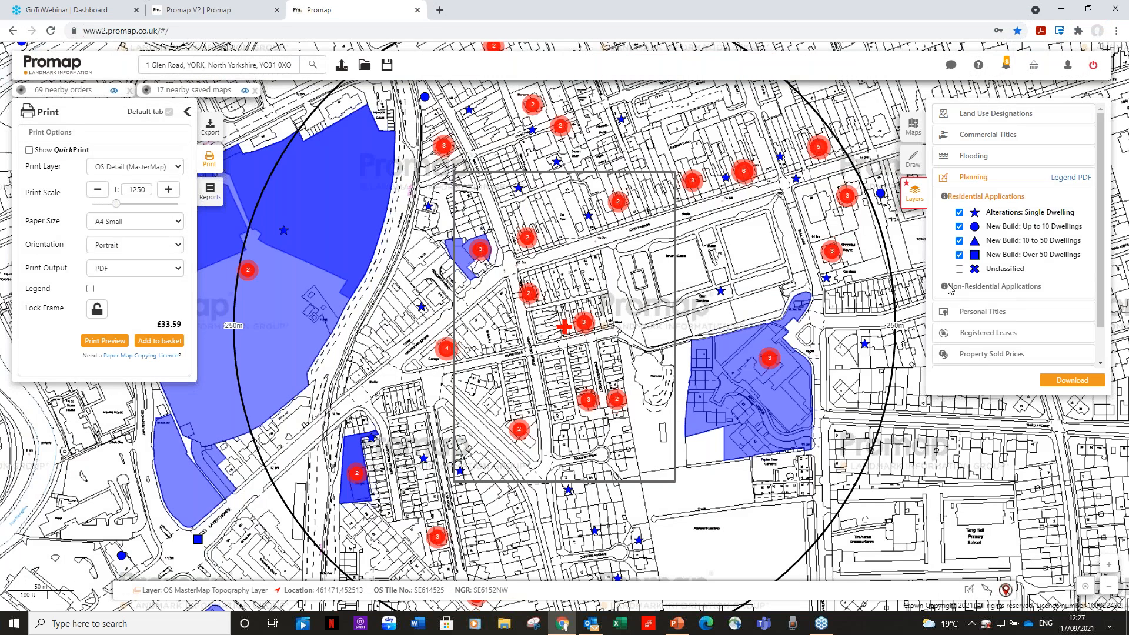
# Hide the single-dwelling alterations and the three New Build layers, and collapse the Planning group
pyautogui.click(960, 213)
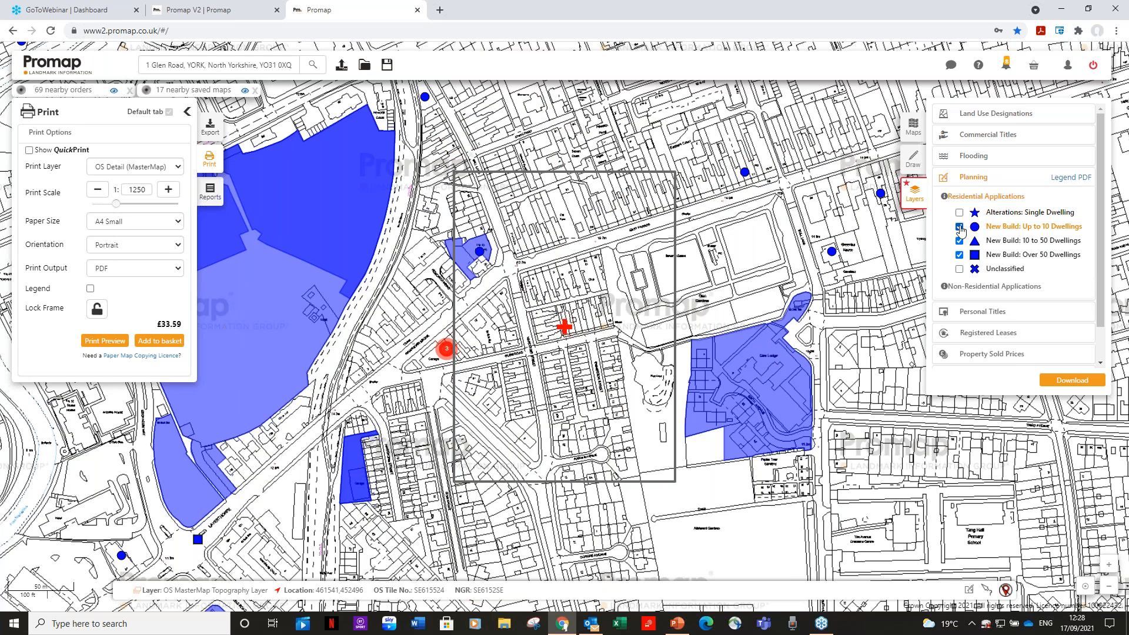
pyautogui.click(959, 227)
pyautogui.click(960, 241)
pyautogui.click(960, 255)
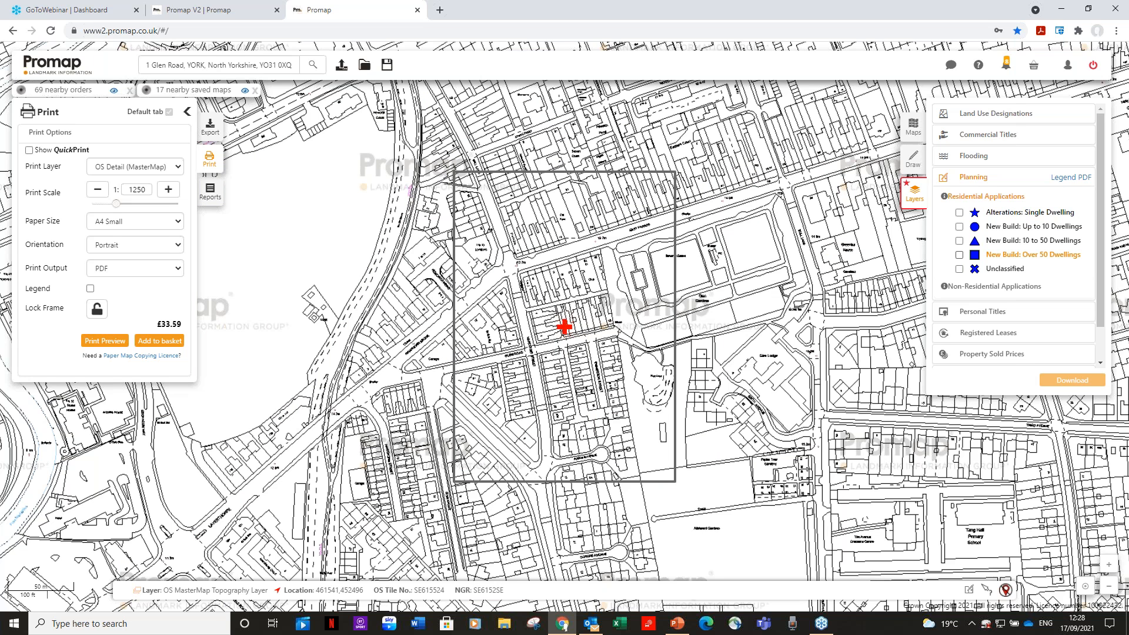
pyautogui.click(974, 179)
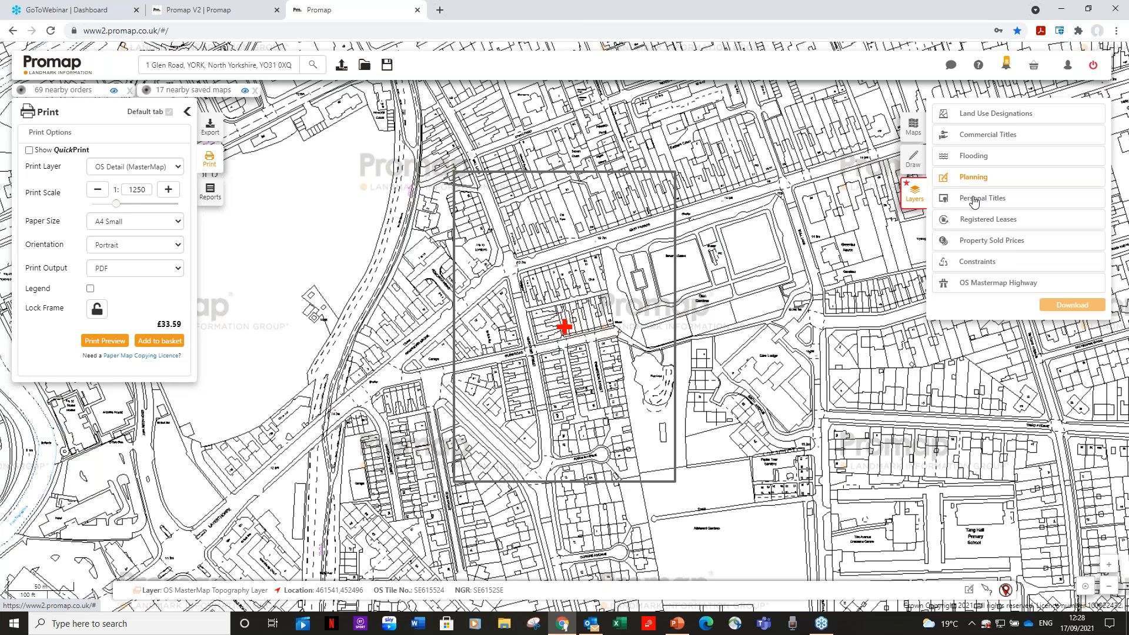
# Show the Freehold personal titles and view the title details of the plot just west of the Club
pyautogui.click(975, 200)
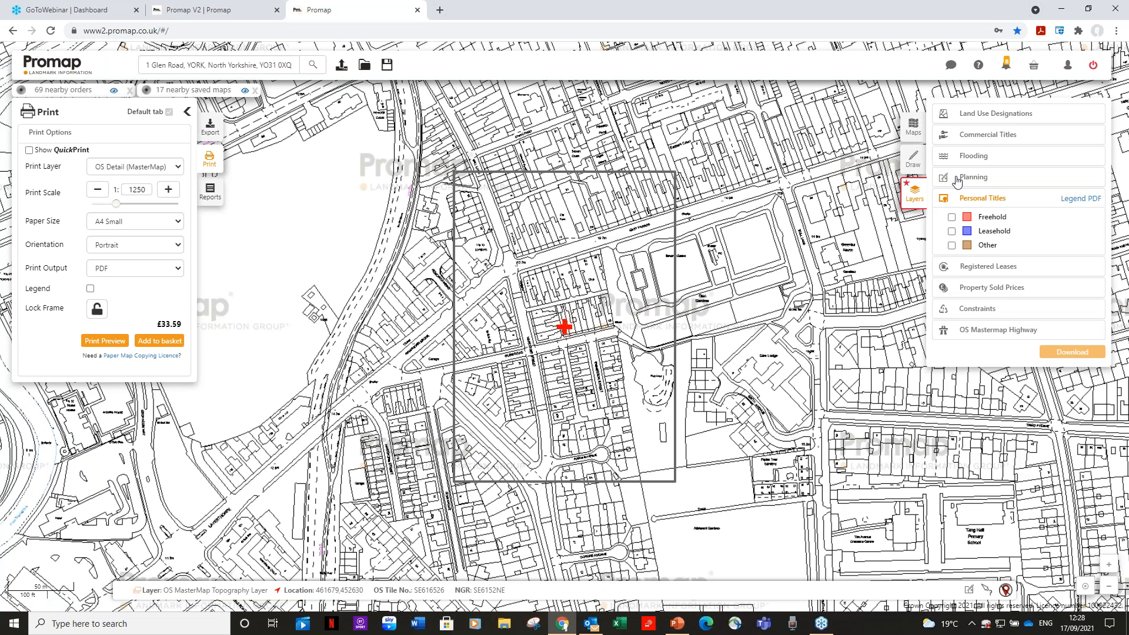
pyautogui.click(951, 217)
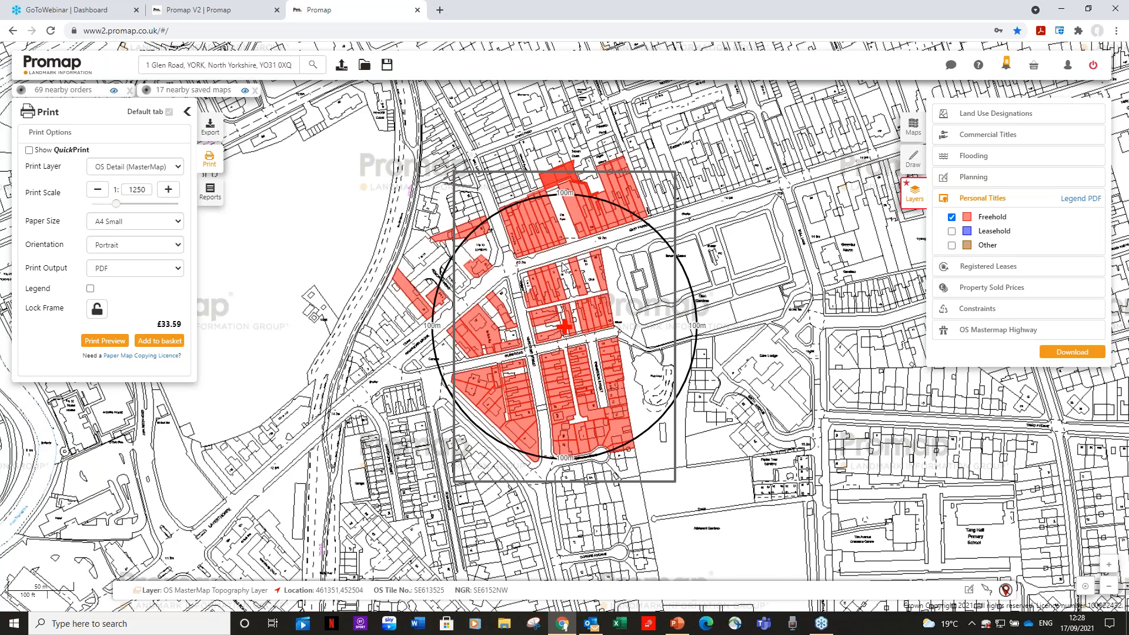
pyautogui.scroll(3, 563, 267)
pyautogui.click(597, 215)
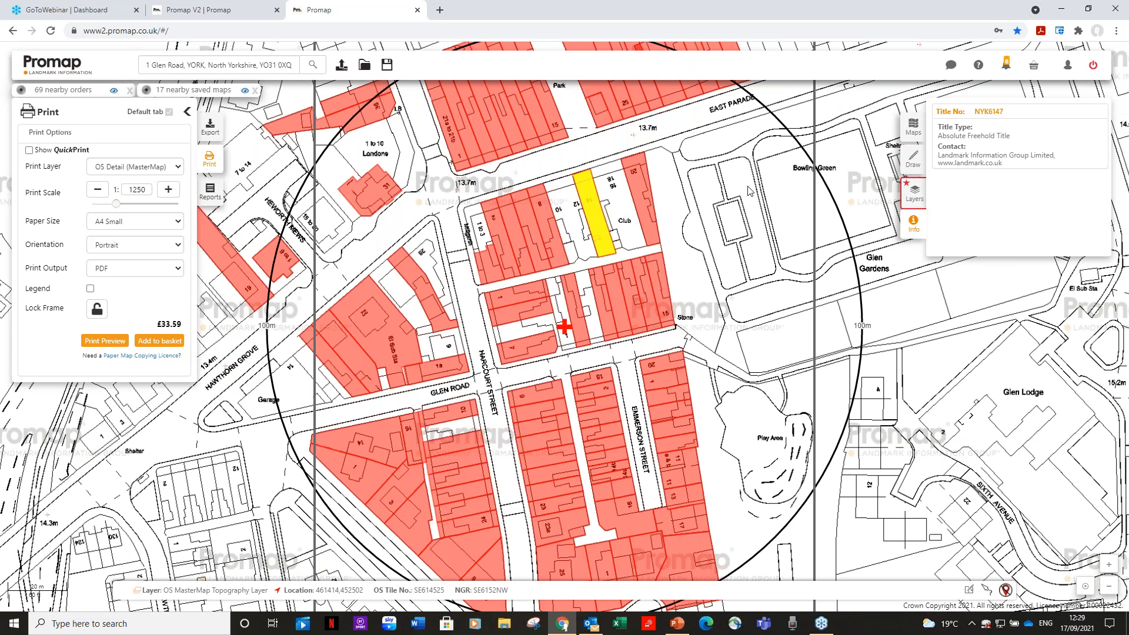
# Hide the Freehold titles overlay and collapse the Personal Titles group
pyautogui.click(913, 197)
pyautogui.click(952, 217)
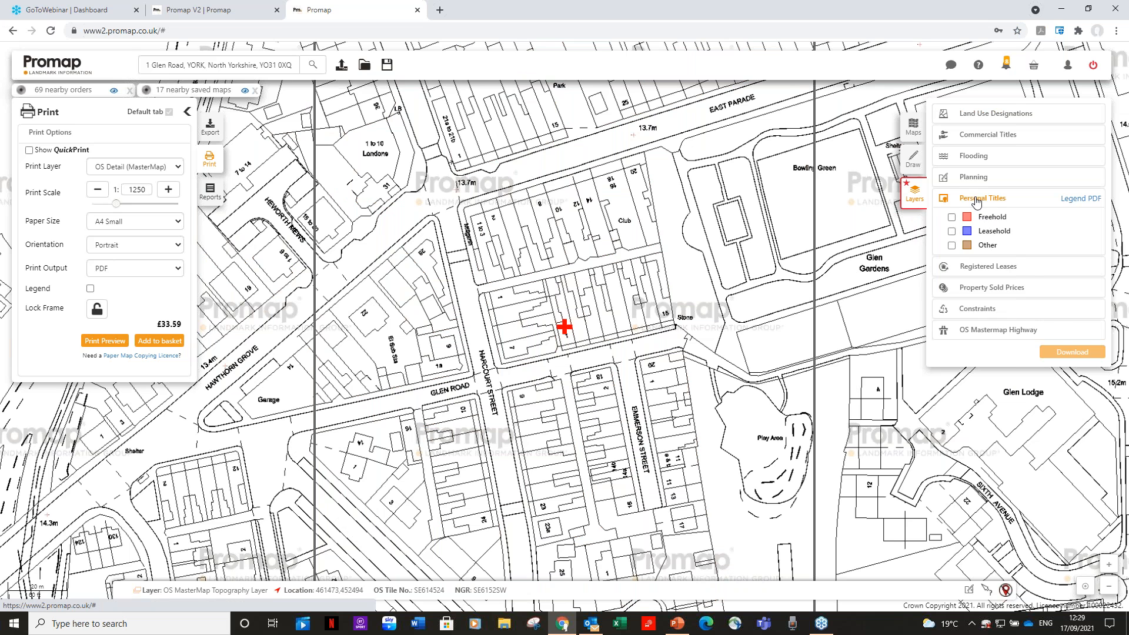
pyautogui.click(978, 199)
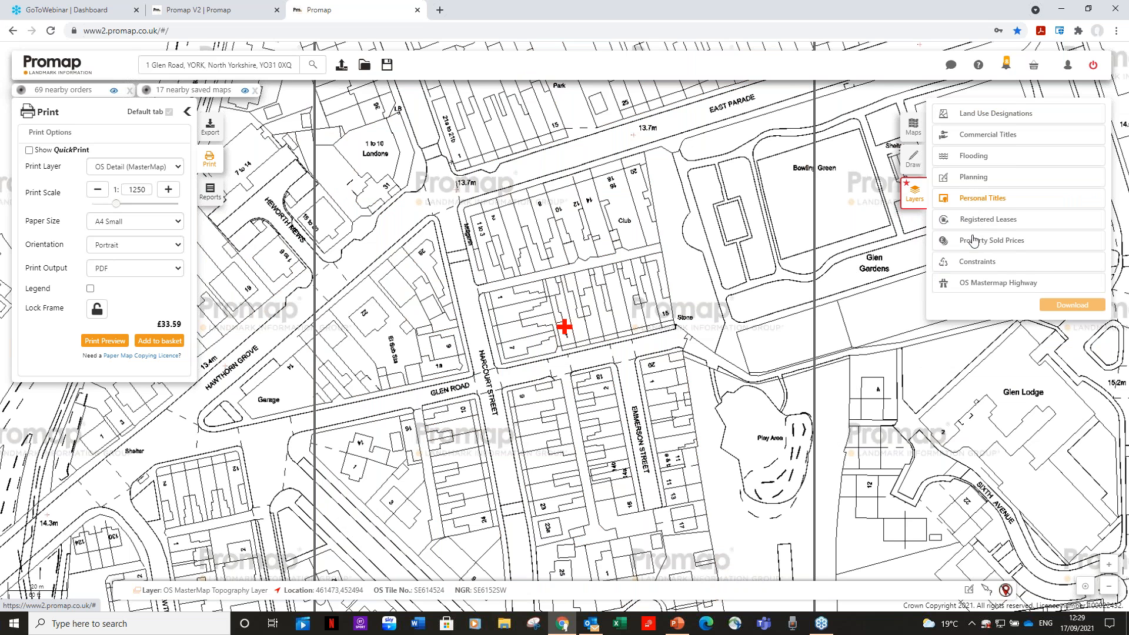
# Show the Registered Leases and view the first lease's details for the plot at the north end of Harcourt Street
pyautogui.click(981, 220)
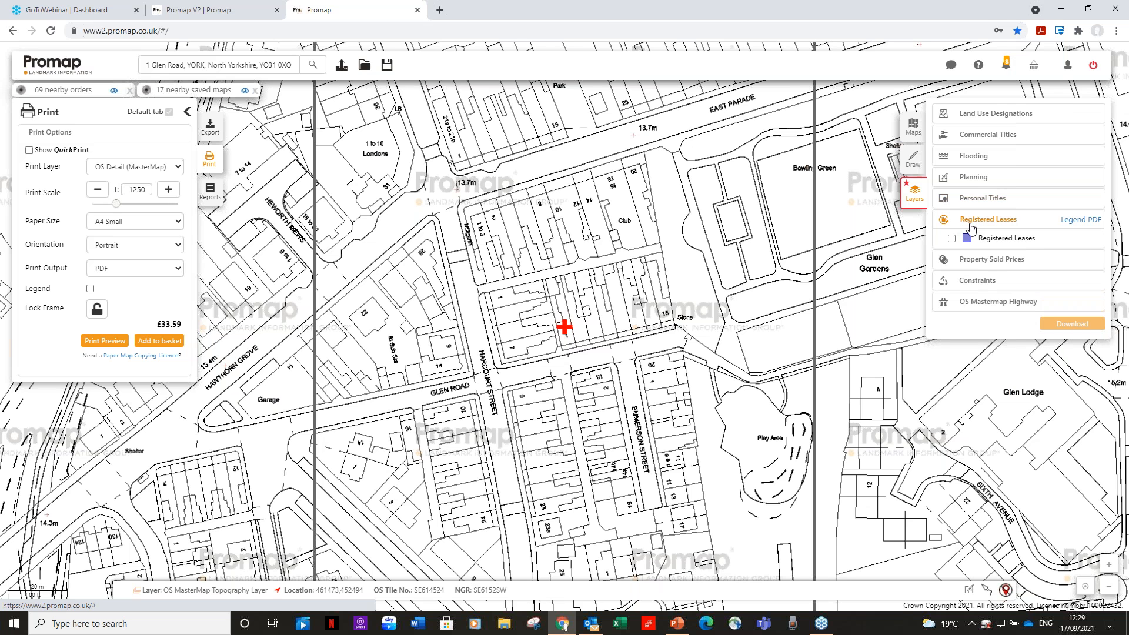
pyautogui.click(951, 238)
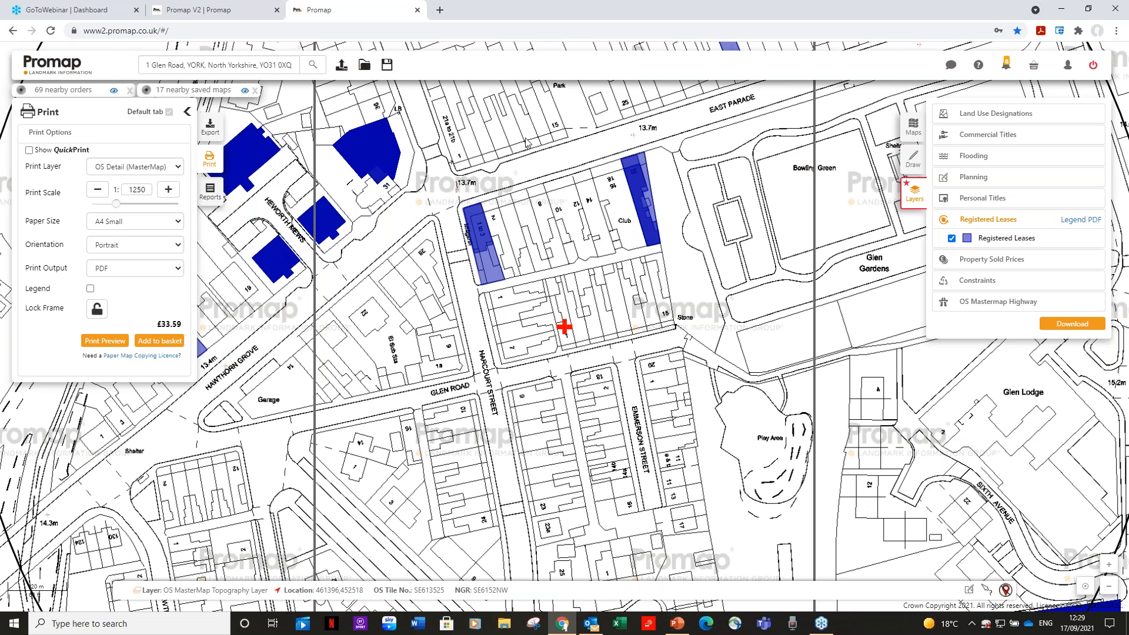
pyautogui.click(479, 232)
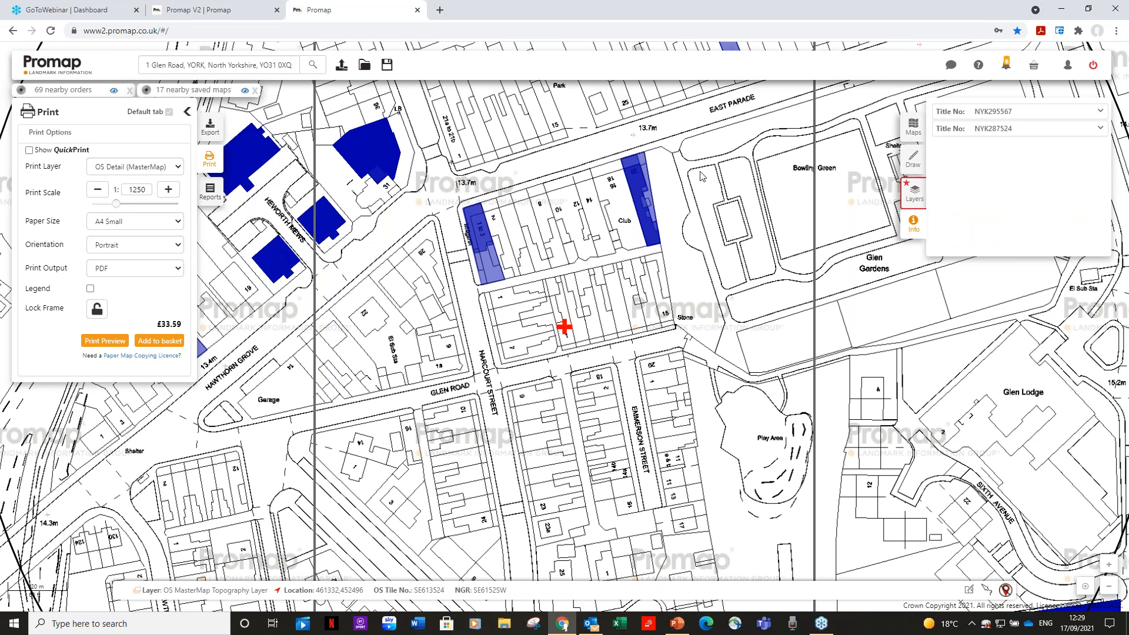
pyautogui.click(998, 112)
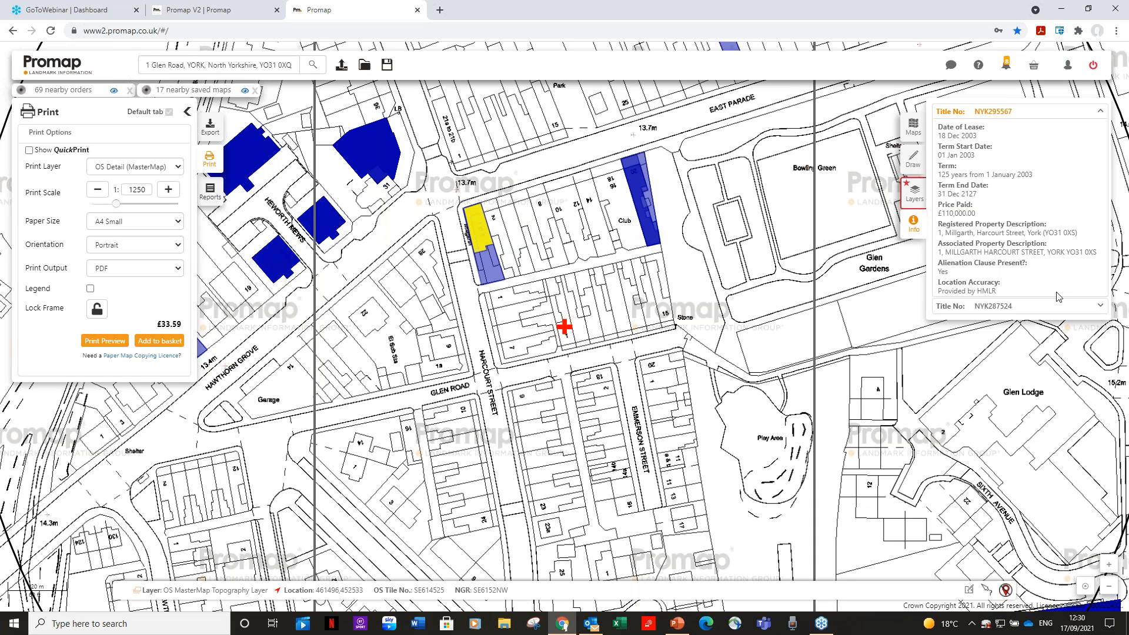
# Replace the Registered Leases with the Terrace sold prices, and view the £270,000 sale in the cluster at Glen Road's east end
pyautogui.click(911, 202)
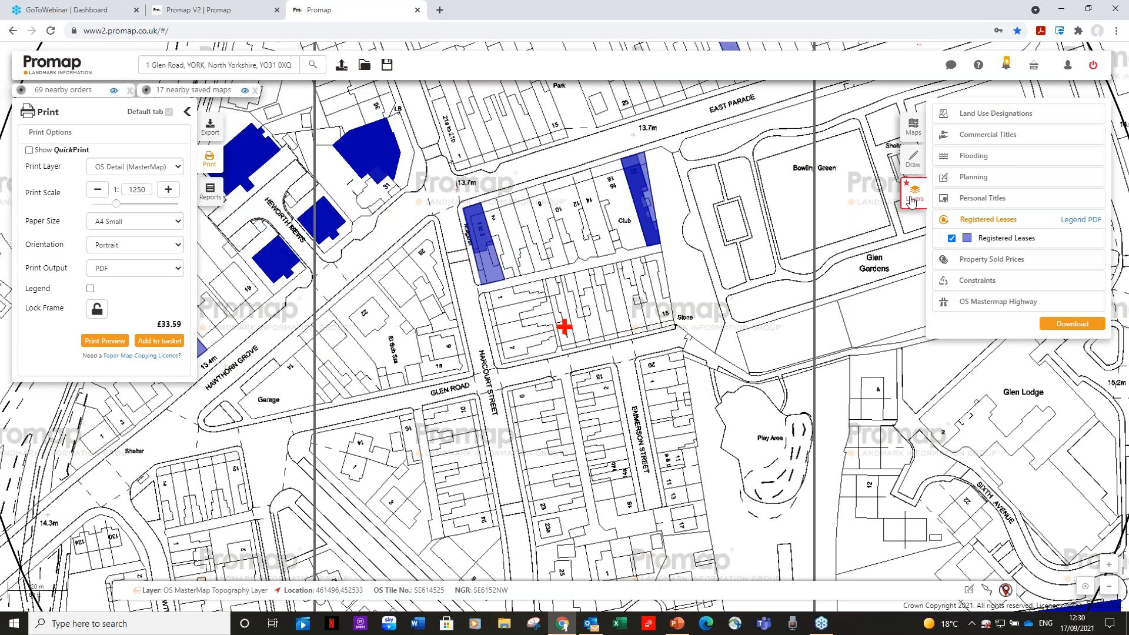
pyautogui.click(952, 238)
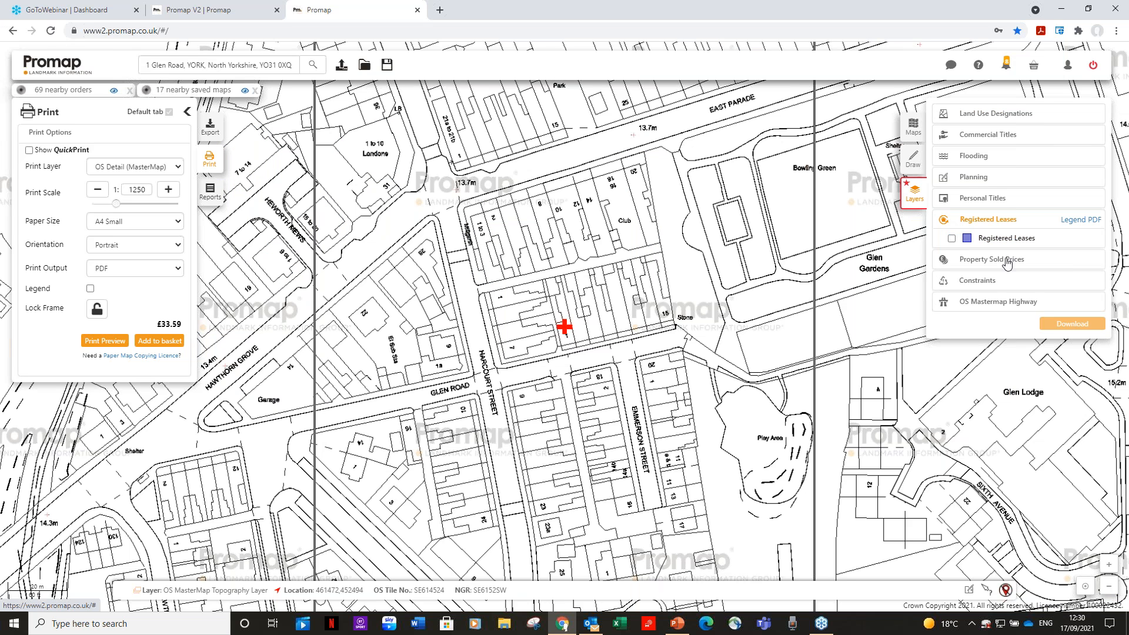
pyautogui.click(1007, 260)
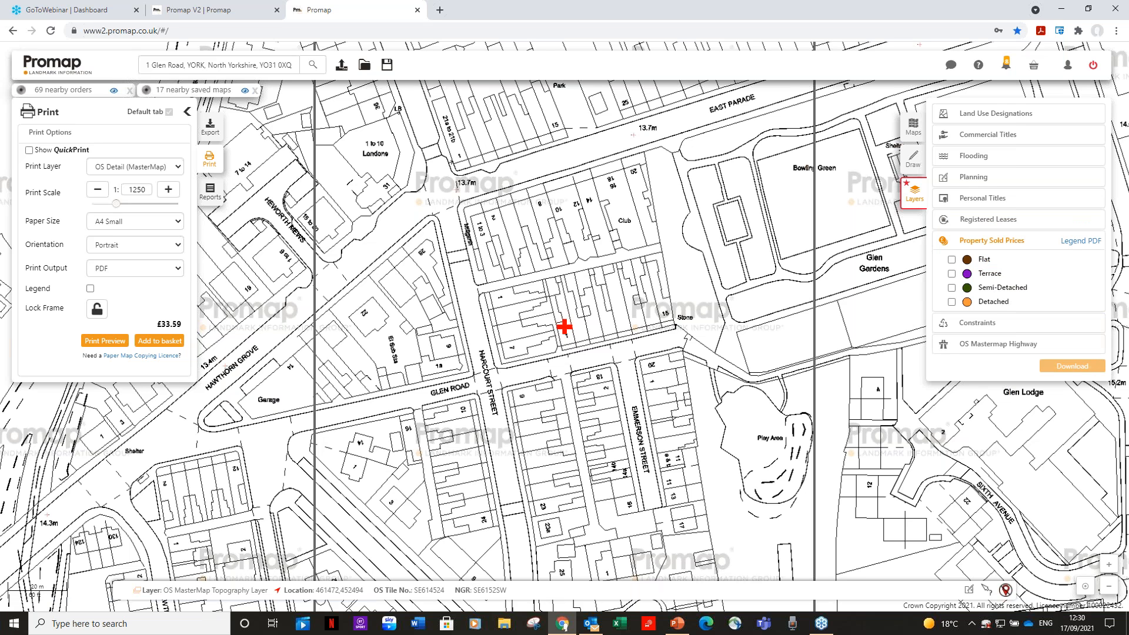
pyautogui.click(951, 274)
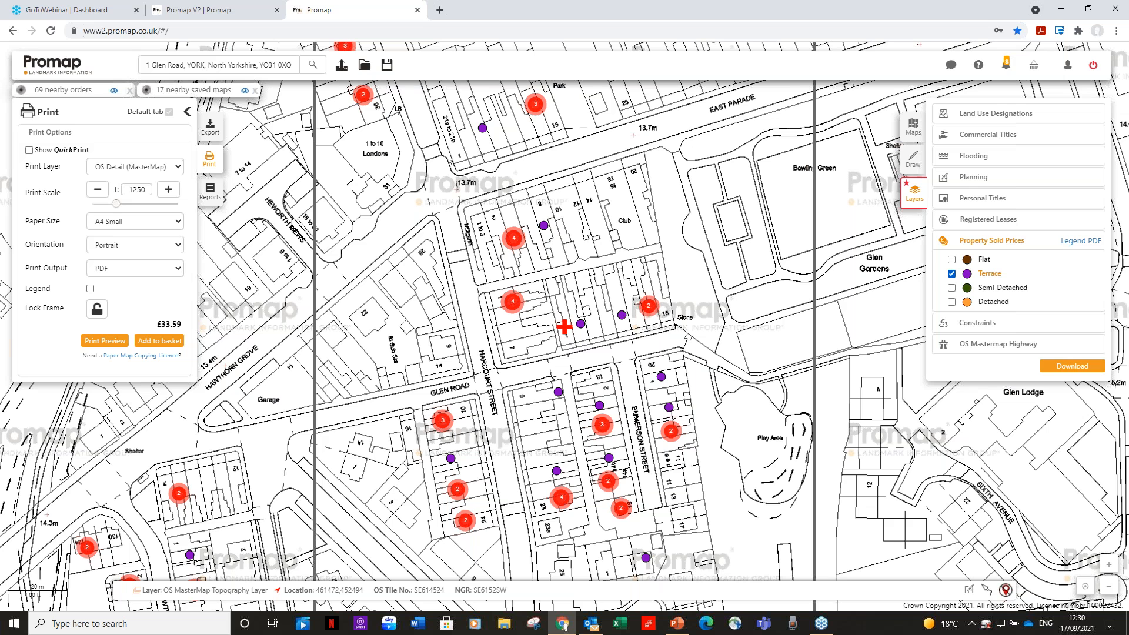
pyautogui.click(646, 312)
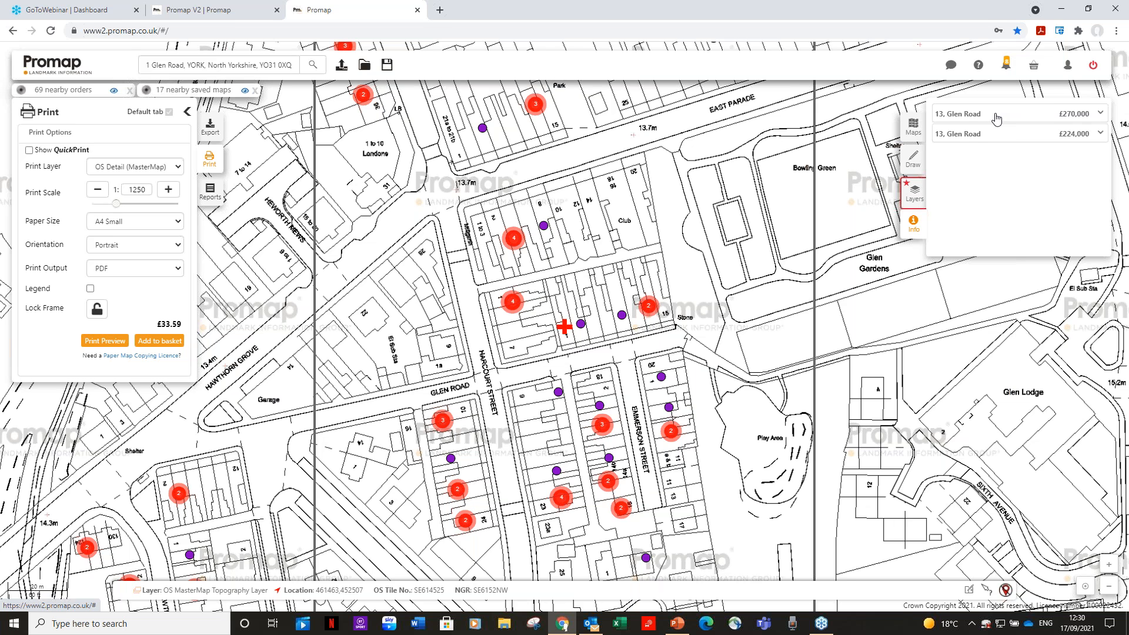
pyautogui.click(997, 119)
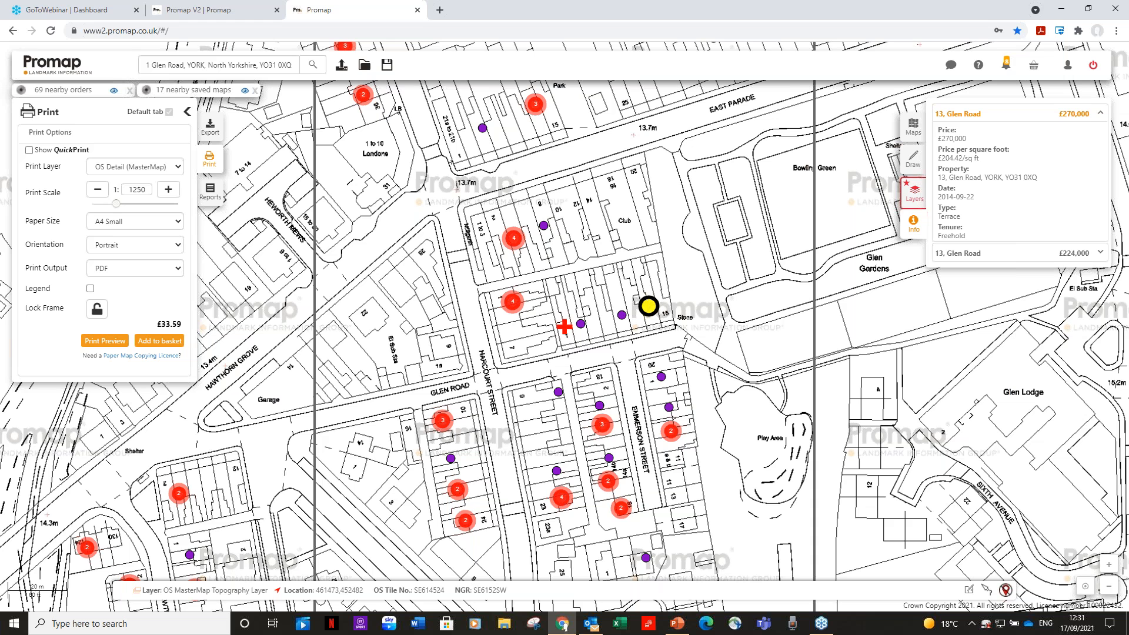
# Hide the Terrace sold prices and open the list of Constraints layers
pyautogui.click(916, 194)
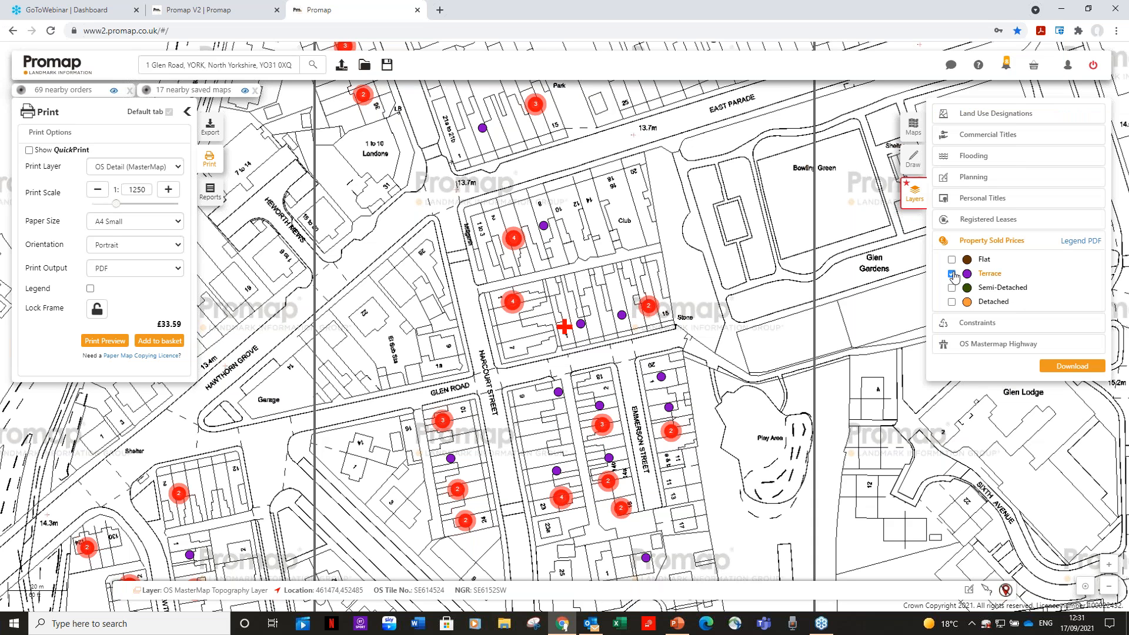
pyautogui.click(981, 243)
pyautogui.click(978, 246)
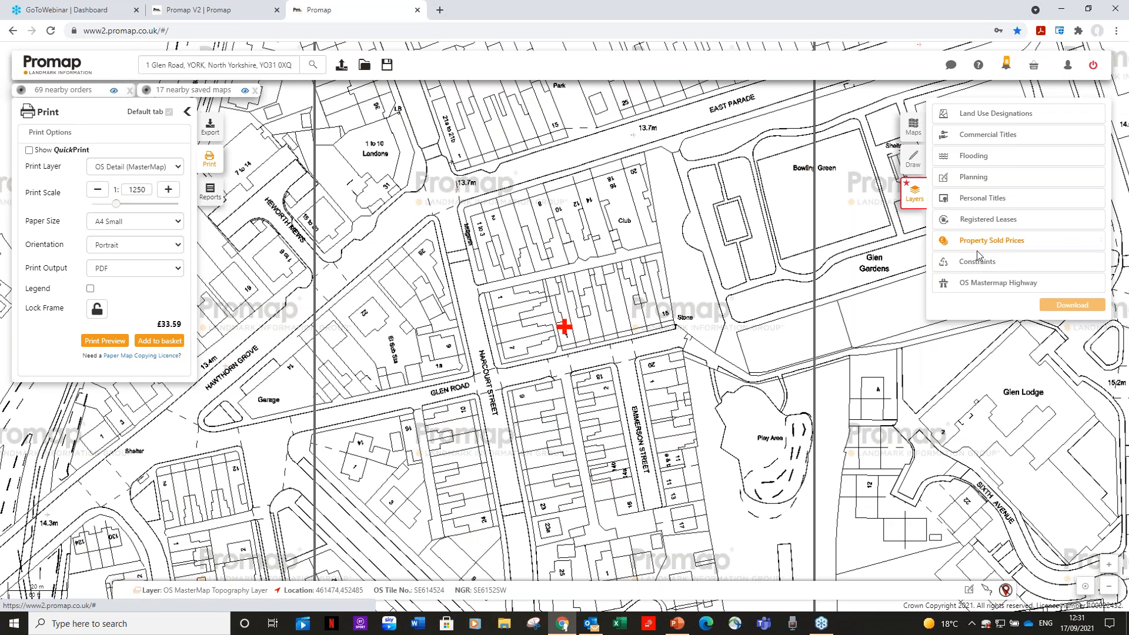
pyautogui.click(976, 264)
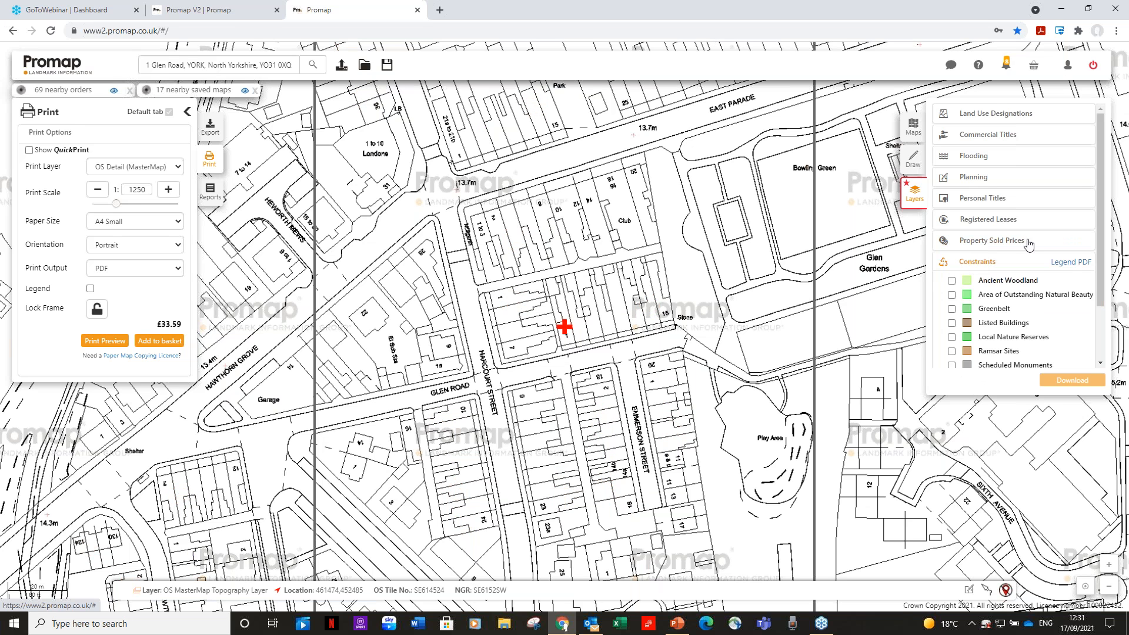
# Show the Greenbelt constraint on the map and examine the wider area north of the Glen Road site, beyond East Parade
pyautogui.moveTo(1102, 142); pyautogui.dragTo(1092, 225)
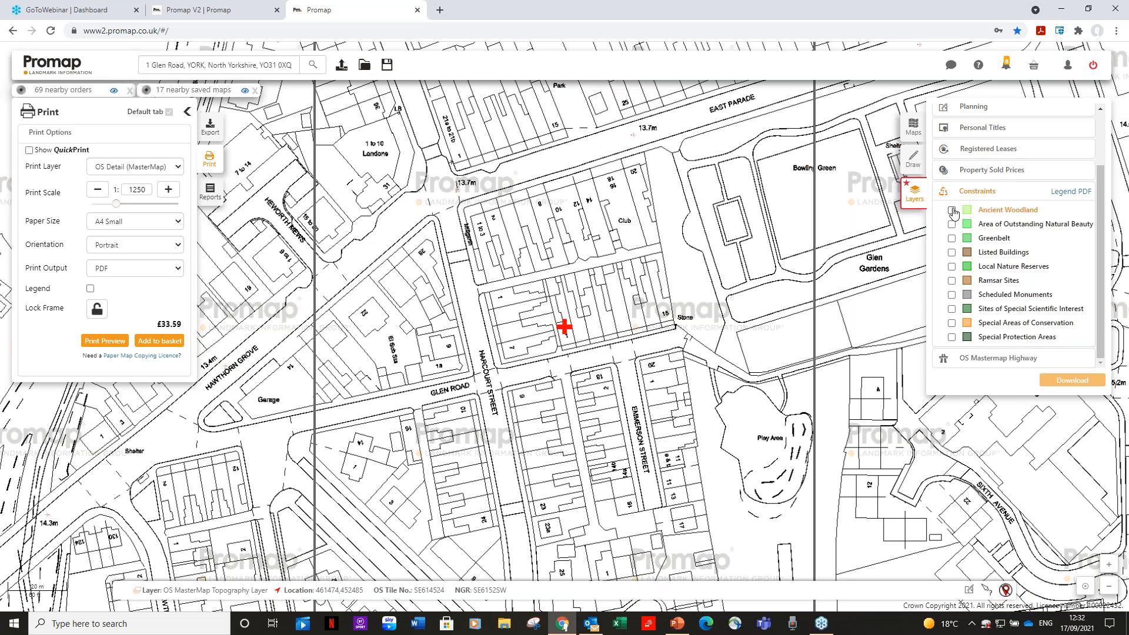
pyautogui.click(952, 238)
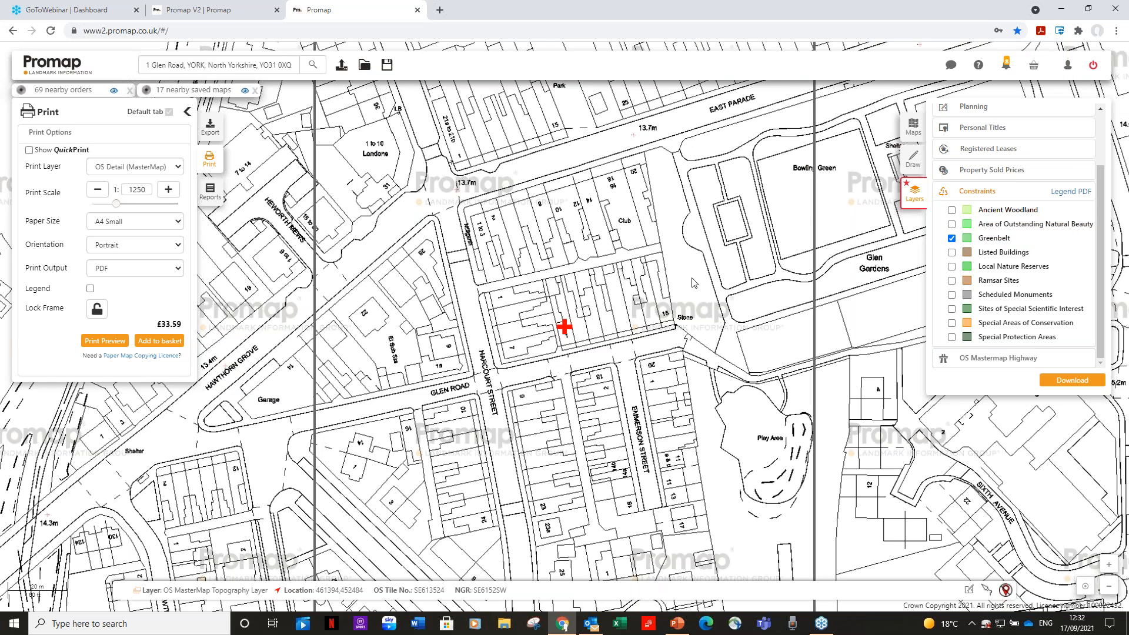
pyautogui.moveTo(693, 283); pyautogui.dragTo(700, 447)
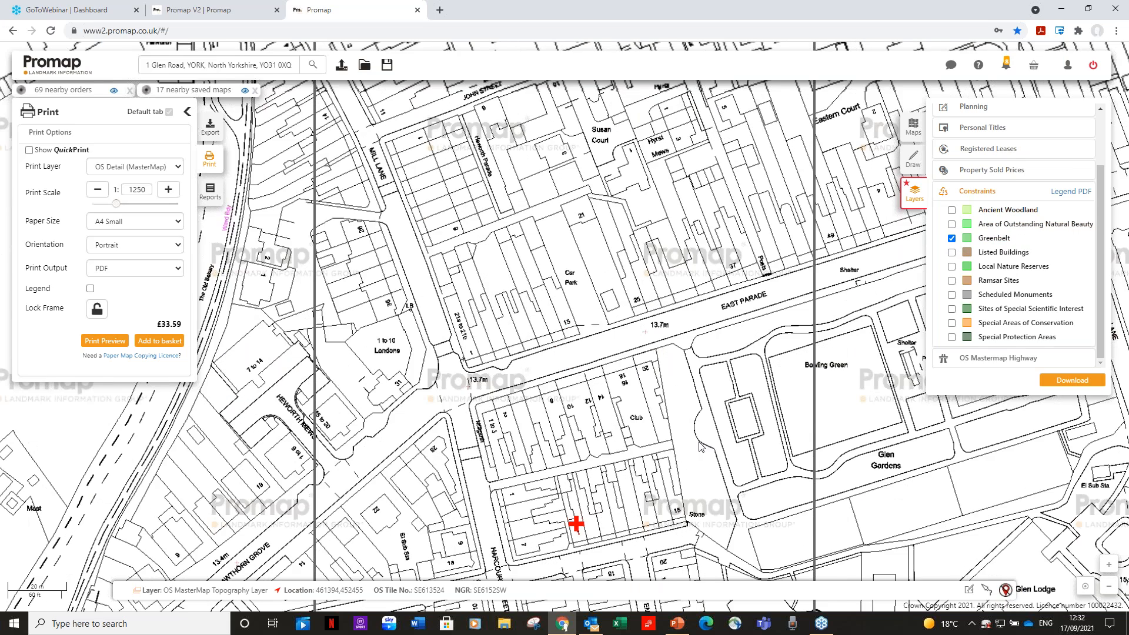
pyautogui.scroll(-1, 700, 447)
pyautogui.scroll(-1, 700, 445)
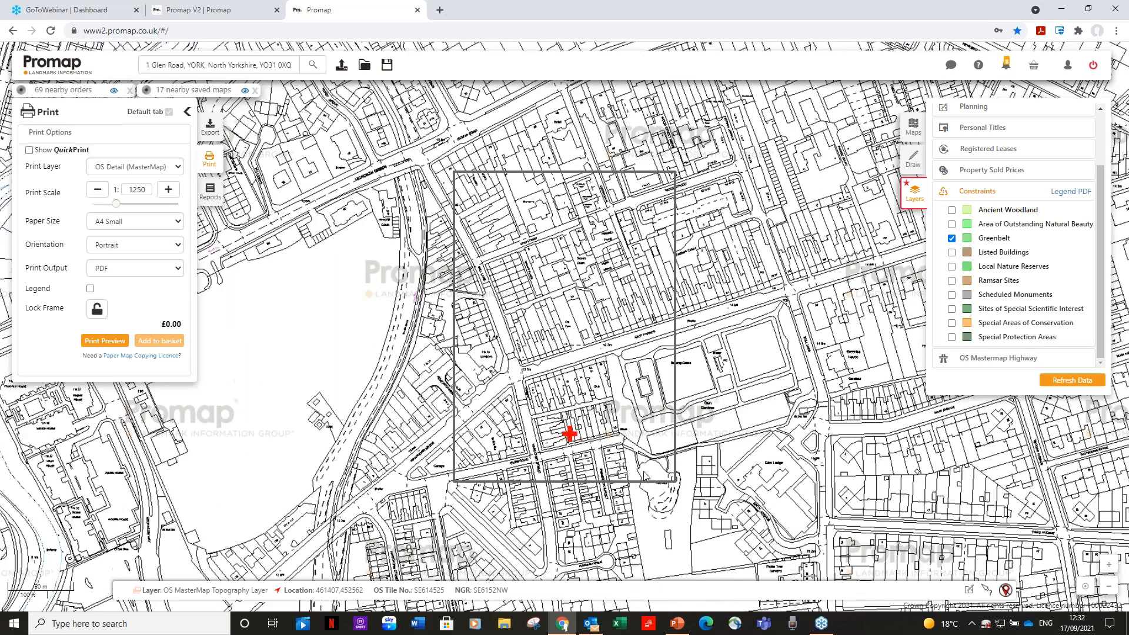
pyautogui.moveTo(642, 303); pyautogui.dragTo(648, 508)
pyautogui.moveTo(629, 246); pyautogui.dragTo(628, 276)
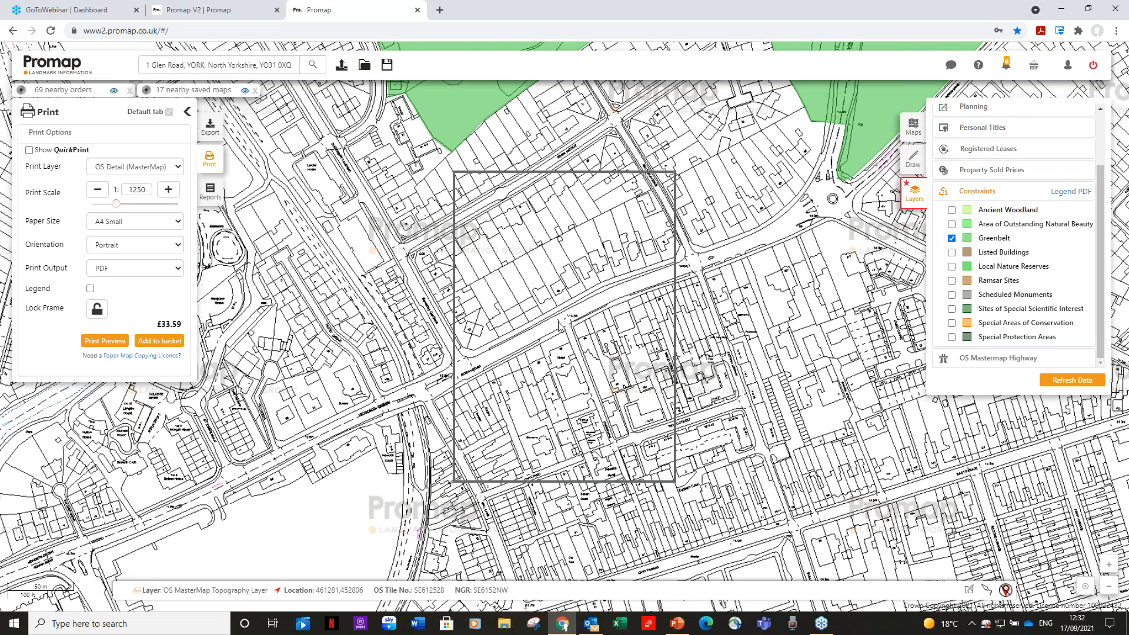
# Return to the marked Glen Road site and add the Listed Buildings constraint to the map
pyautogui.moveTo(560, 324); pyautogui.dragTo(556, 147)
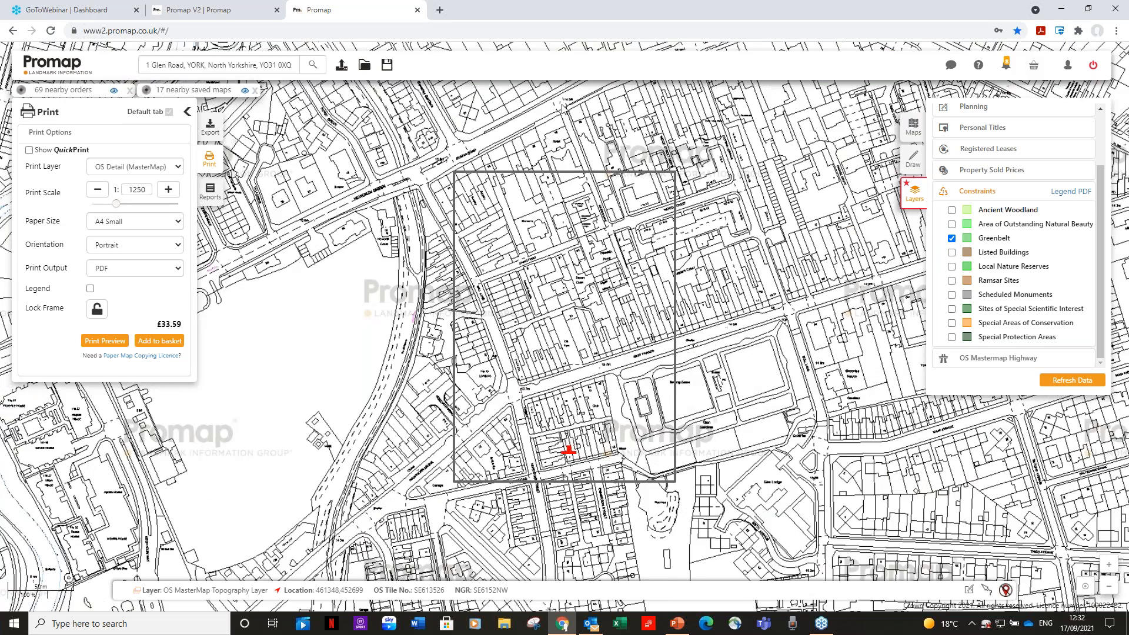
pyautogui.moveTo(588, 299); pyautogui.dragTo(596, 249)
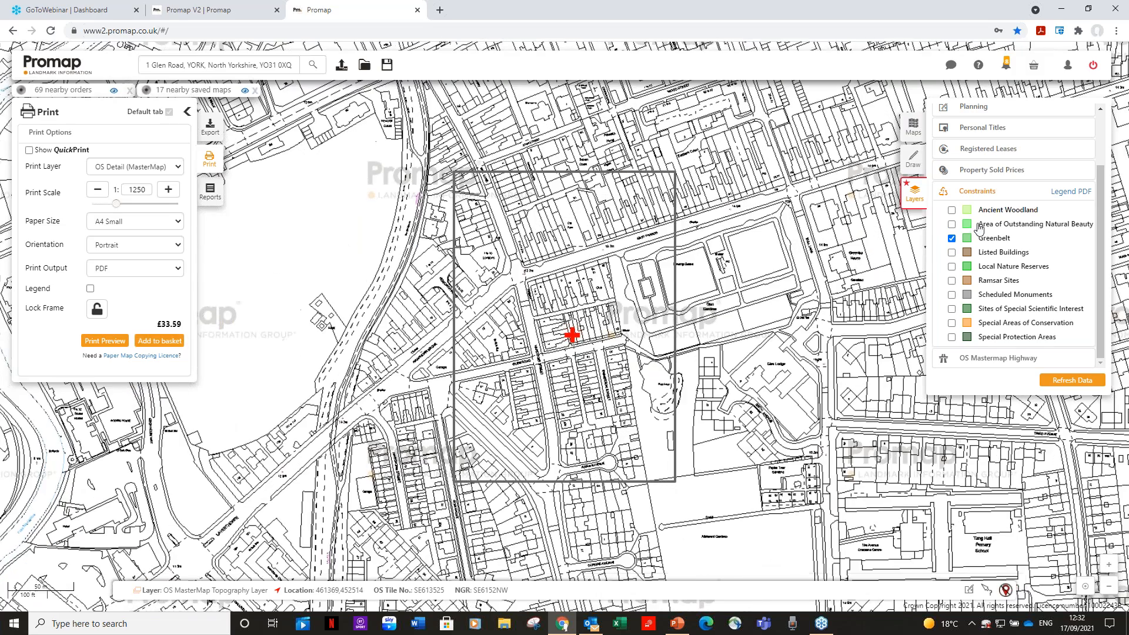
pyautogui.click(952, 253)
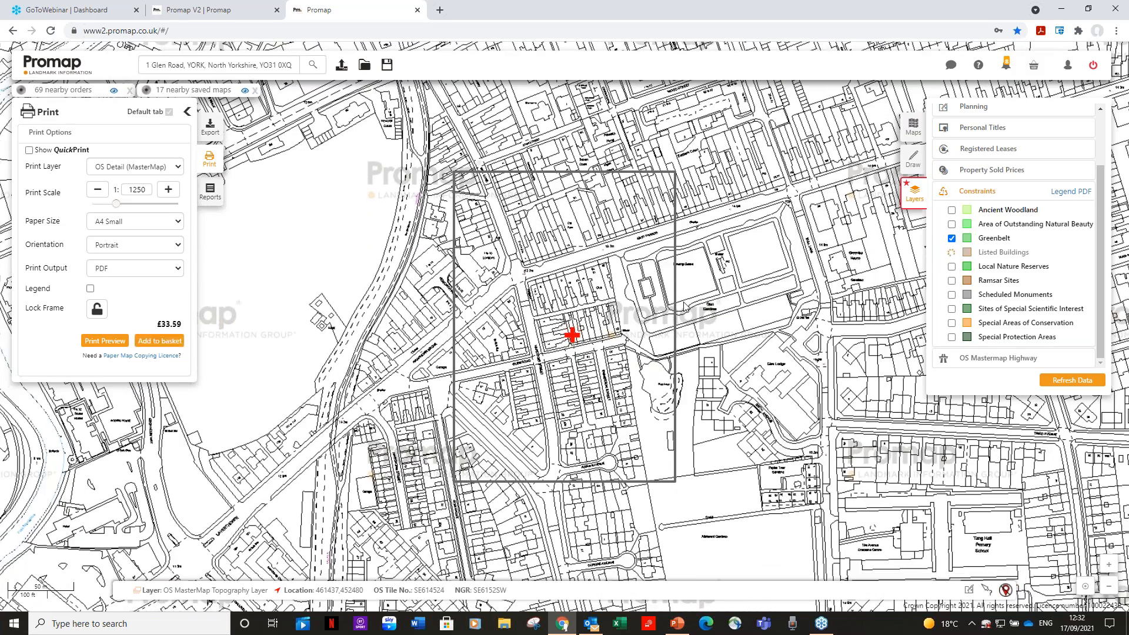
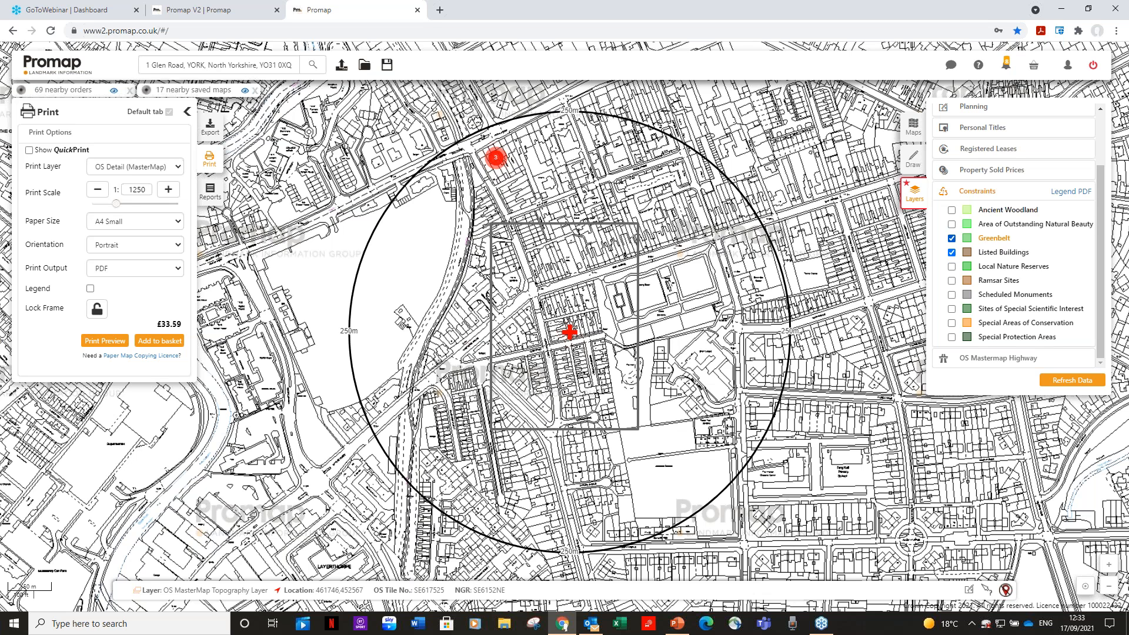
# Hide the Greenbelt and Listed Buildings constraints, close their list and open the OS Mastermap Highway layers
pyautogui.click(951, 238)
pyautogui.click(951, 253)
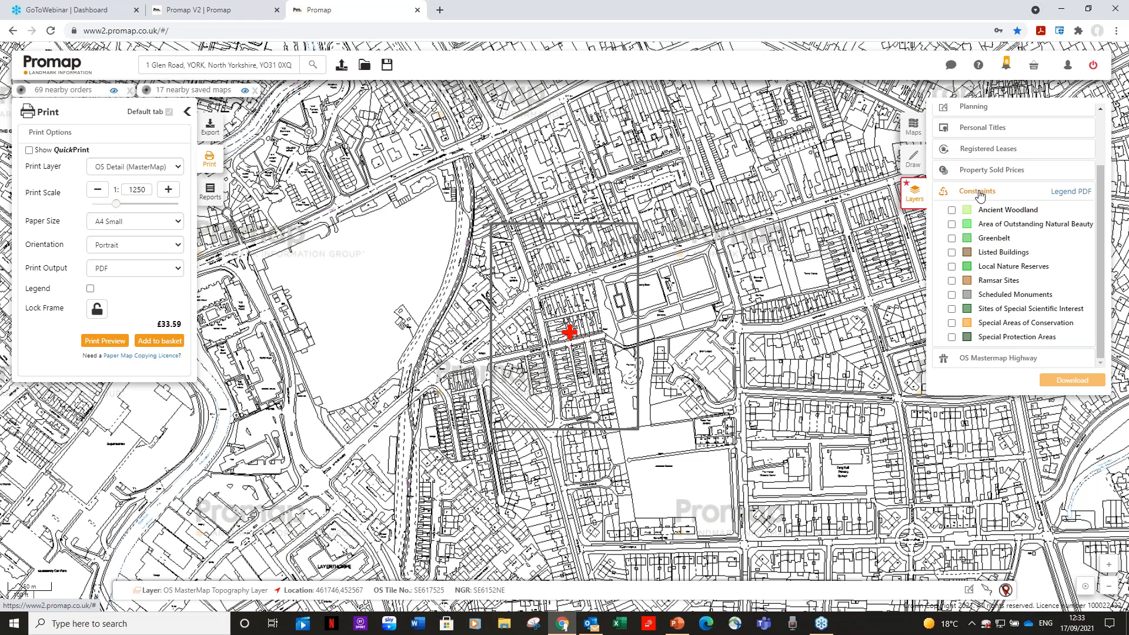
pyautogui.click(978, 192)
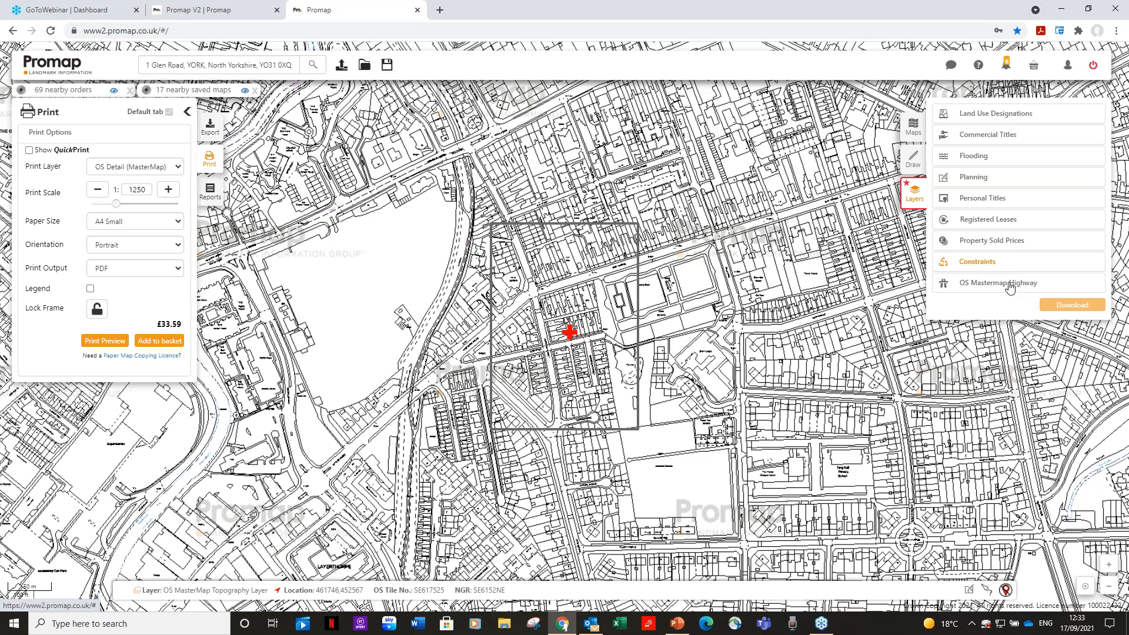
pyautogui.click(1011, 285)
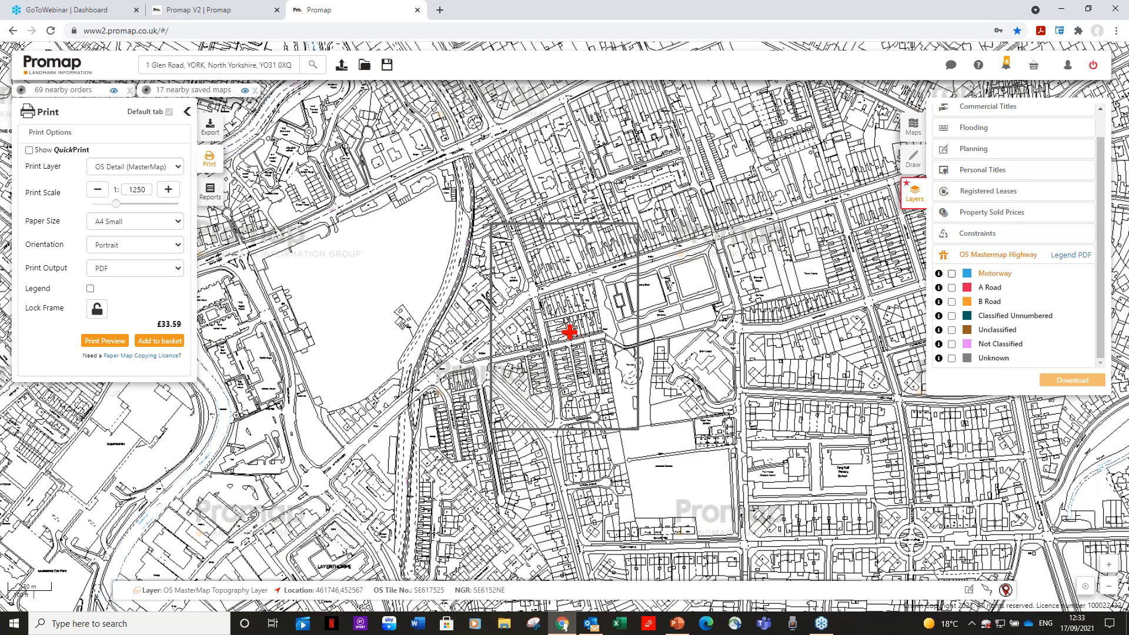
# Show the A Road, Classified Unnumbered and Unclassified highway layers, and view the details of the A road section north of the site
pyautogui.click(952, 288)
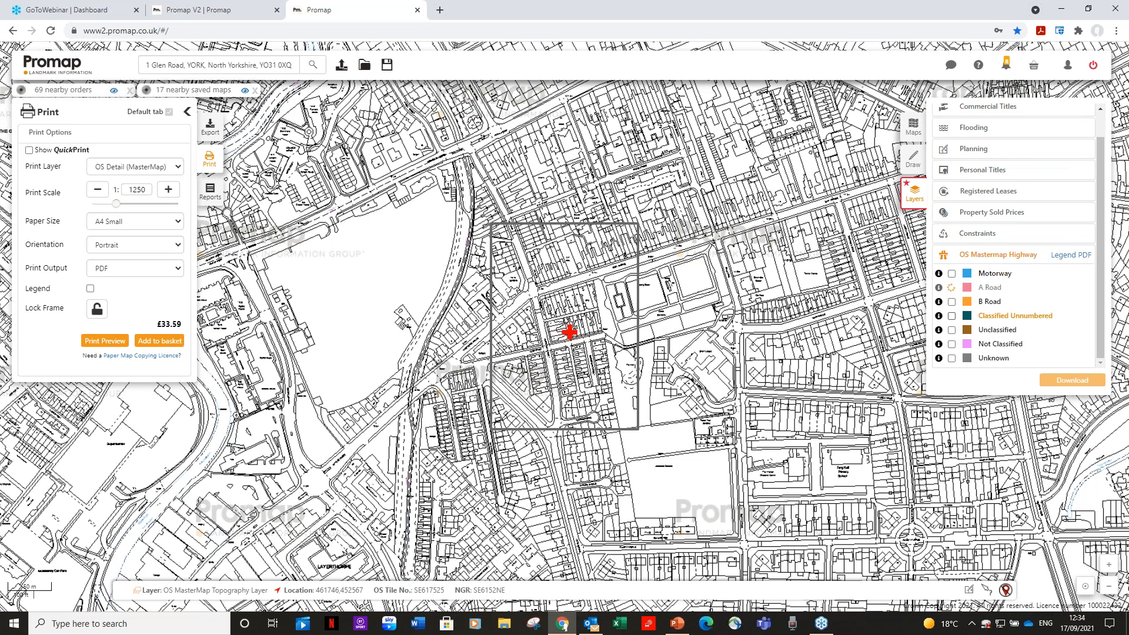
pyautogui.click(952, 317)
pyautogui.click(952, 330)
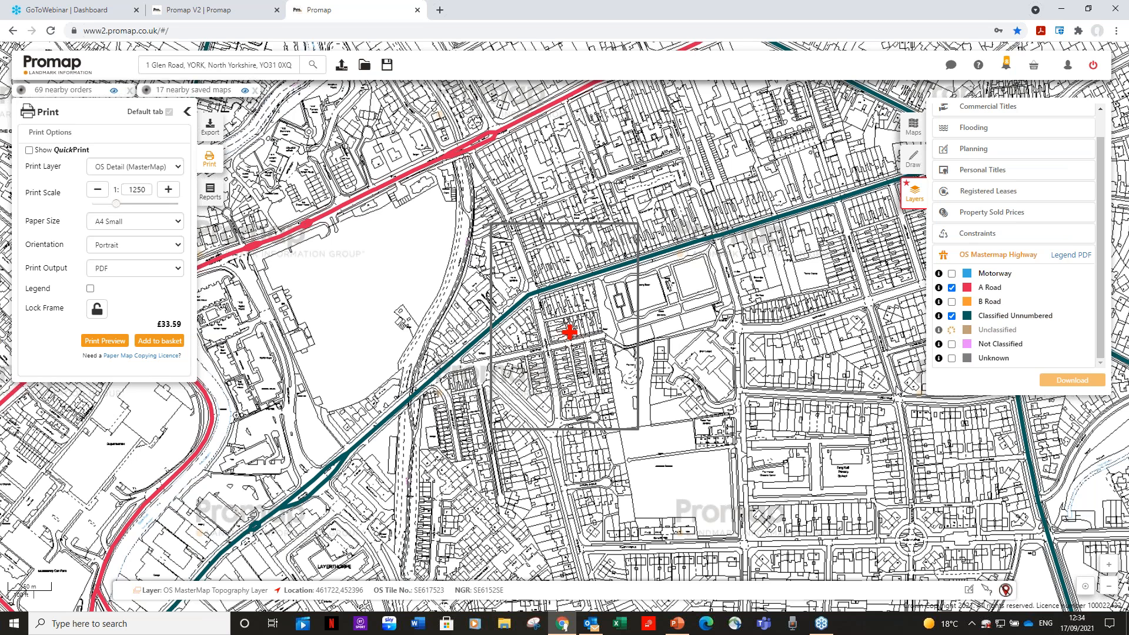
pyautogui.click(520, 123)
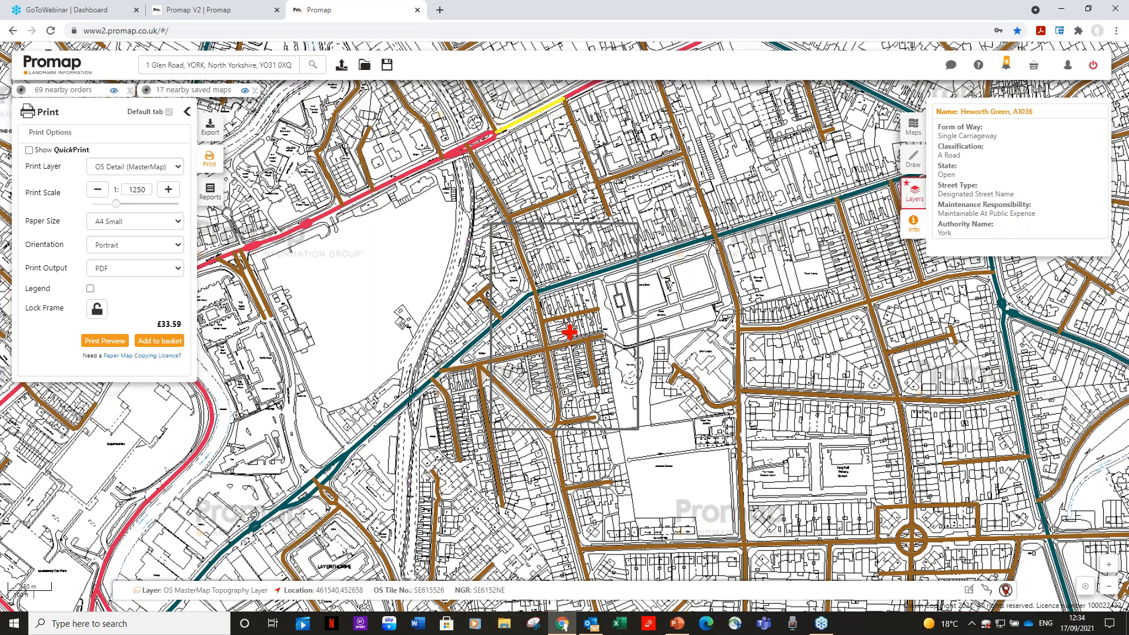
# Return to the data layers, hide the Classified Unnumbered, Unclassified and A Road layers, and close the OS Mastermap Highway list
pyautogui.click(915, 194)
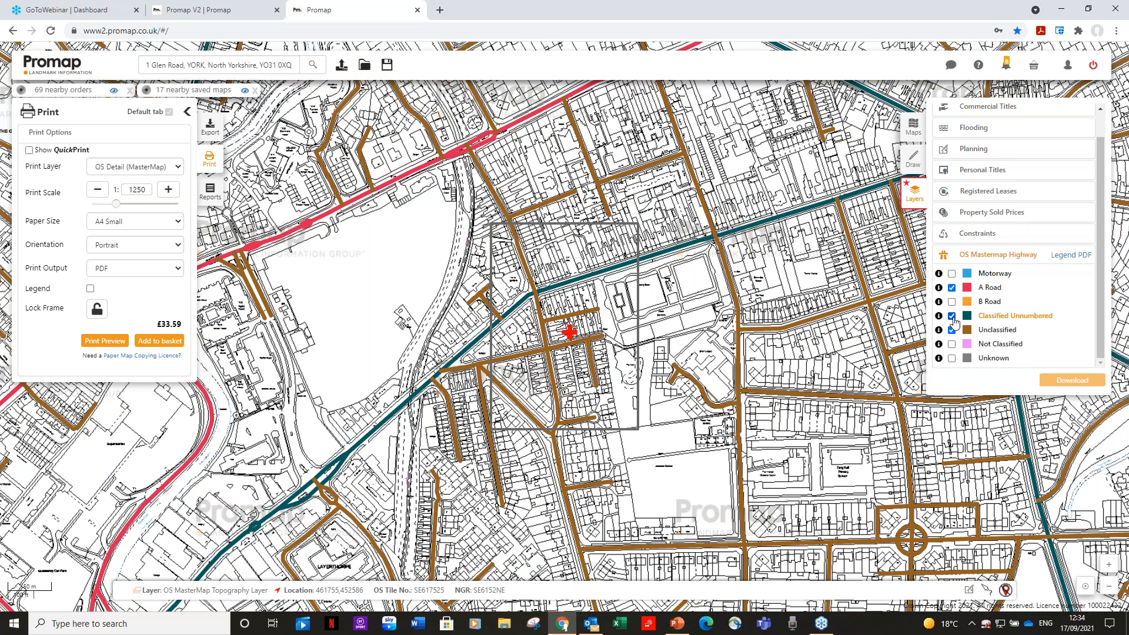
pyautogui.click(952, 316)
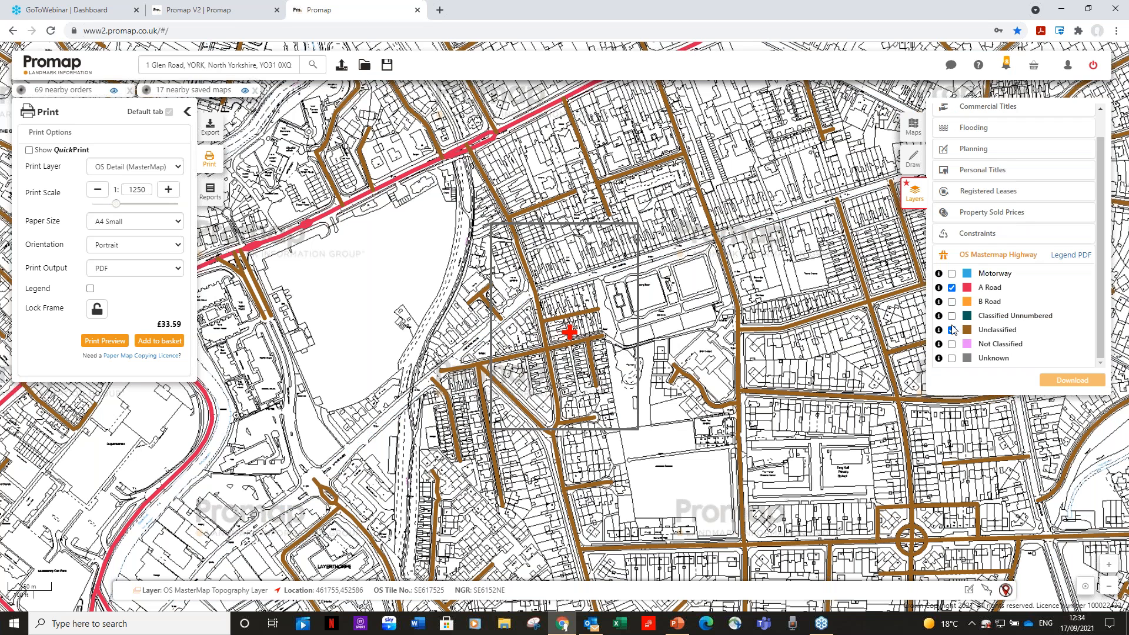
pyautogui.click(953, 330)
pyautogui.click(952, 288)
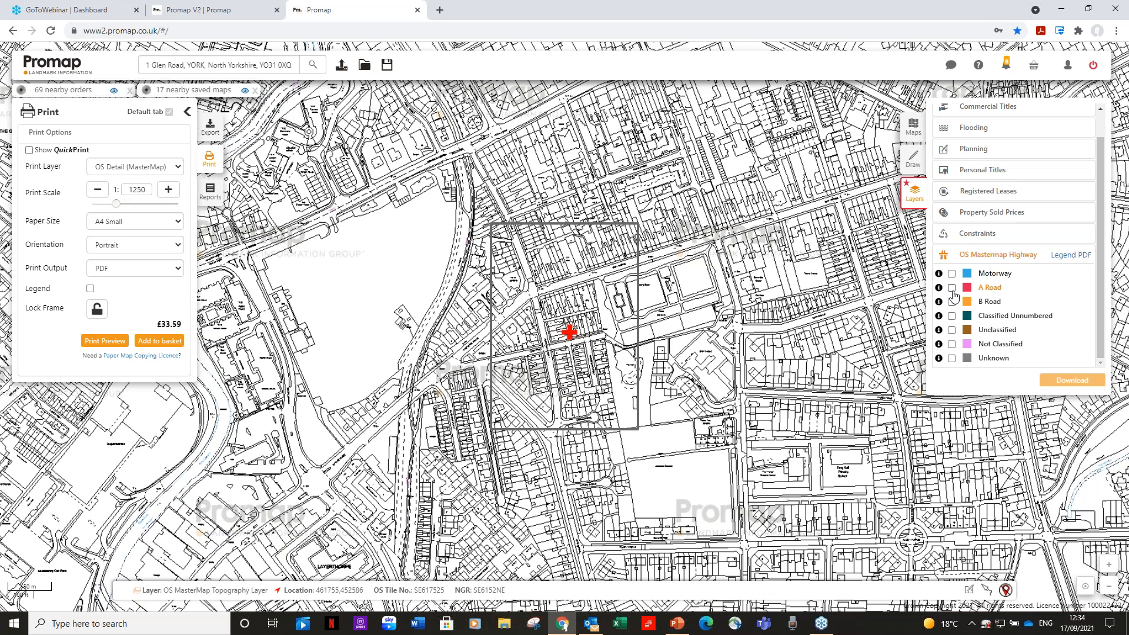
pyautogui.click(1018, 259)
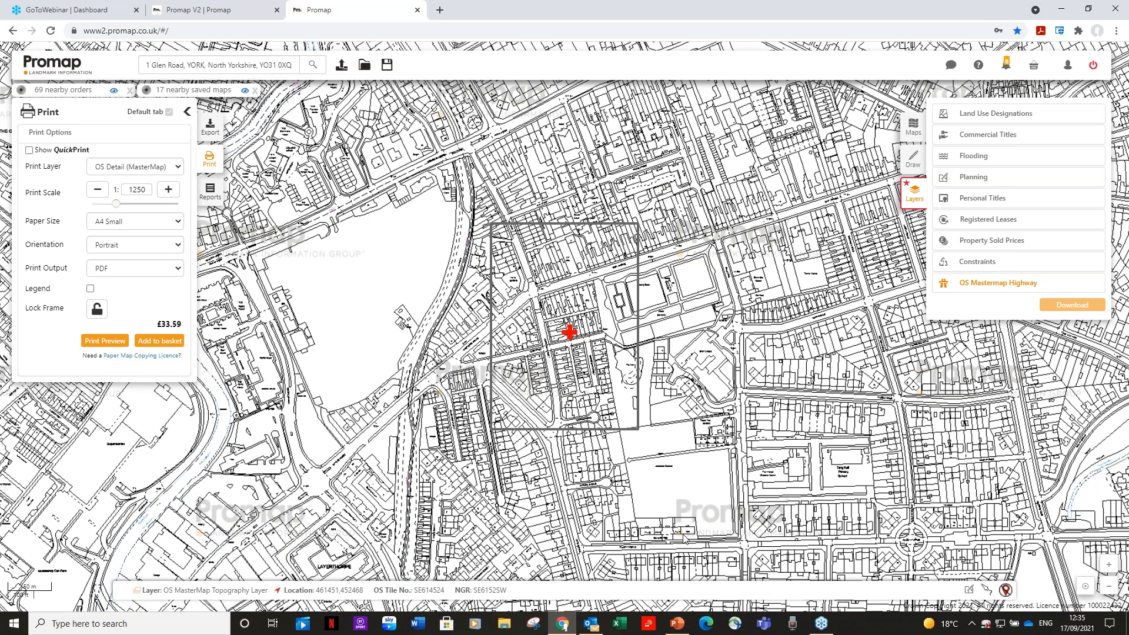
# Switch to the PowerPoint webinar presentation and start the slide show at the Promap Training Course – Questions slide
pyautogui.click(685, 629)
pyautogui.press('pagedown')
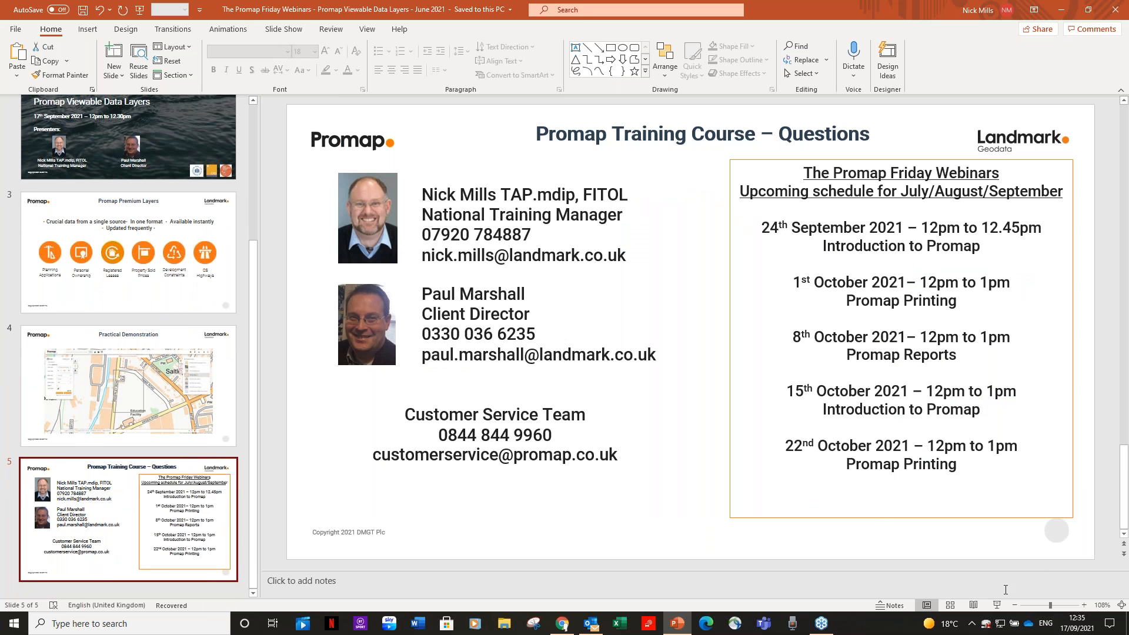
pyautogui.click(997, 605)
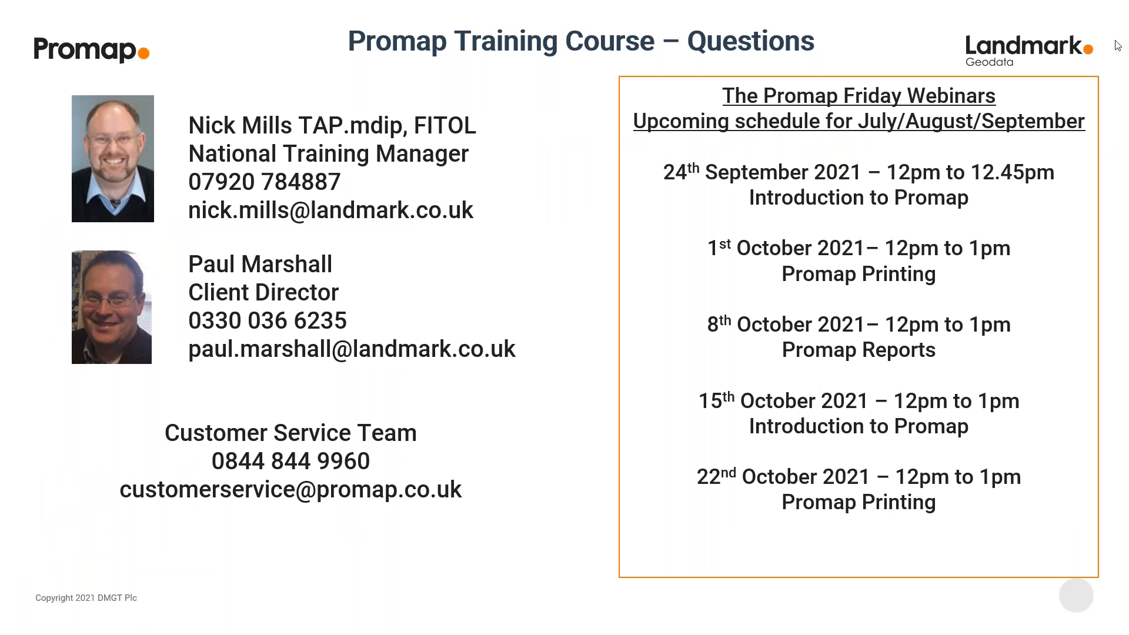